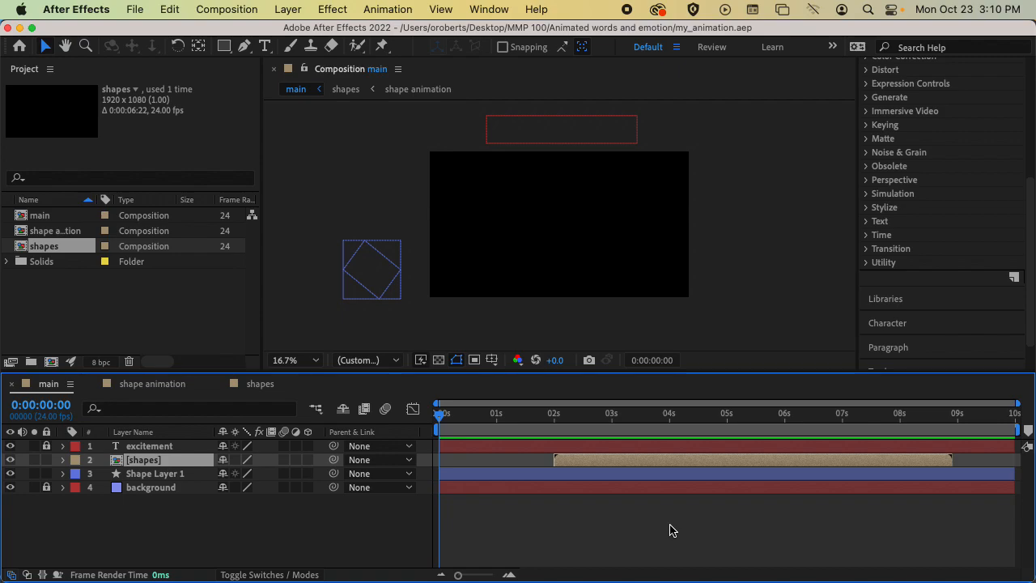
# - Switch to Finder and, in an enlarged new window, open the Self Portrait folder inside MMP 100 on the Desktop
pyautogui.press('super+Tab')
pyautogui.press('super+Tab')
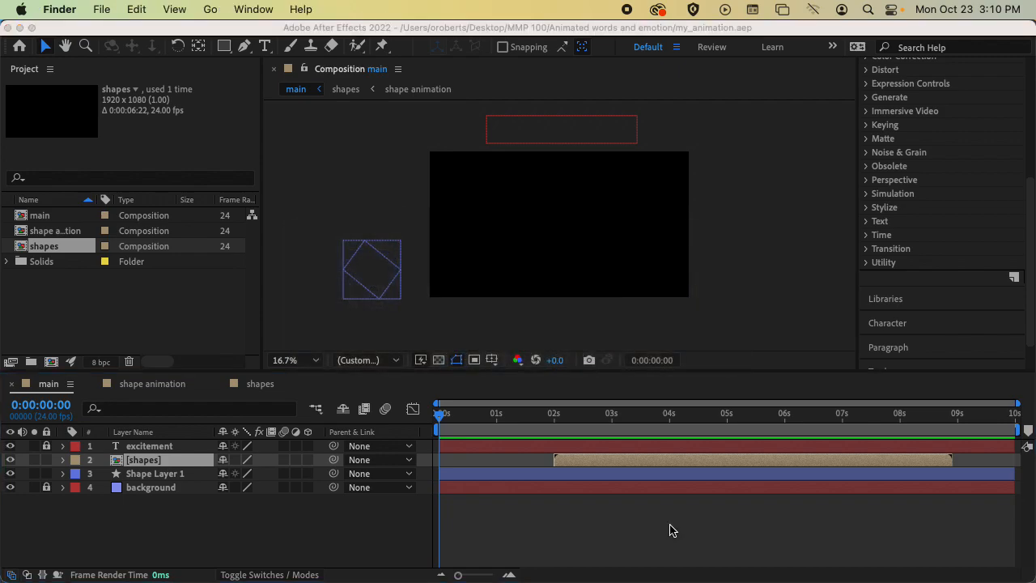
pyautogui.press('super+n')
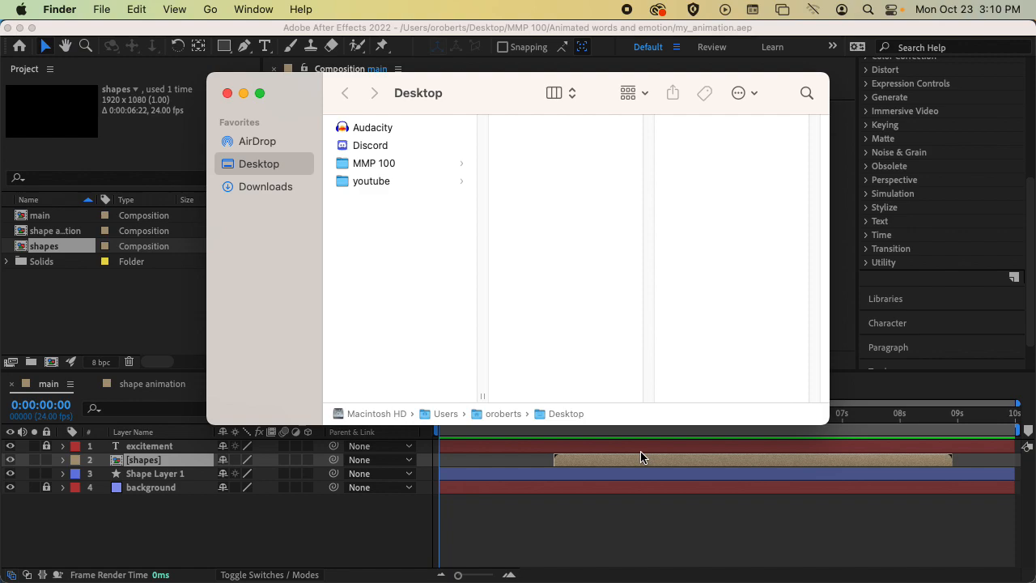
pyautogui.click(446, 181)
pyautogui.click(439, 163)
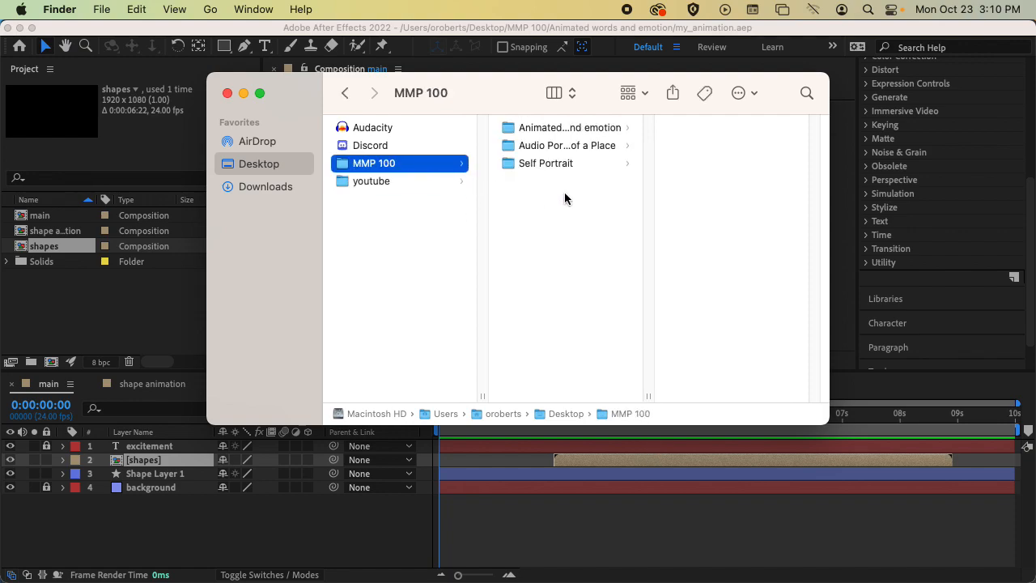
pyautogui.moveTo(827, 423); pyautogui.dragTo(1022, 500)
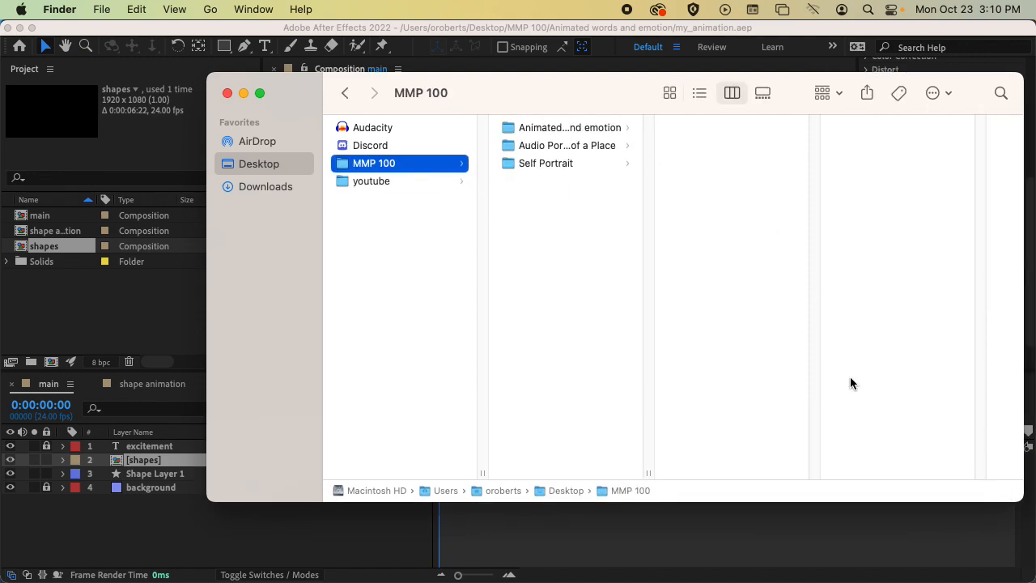
pyautogui.click(555, 166)
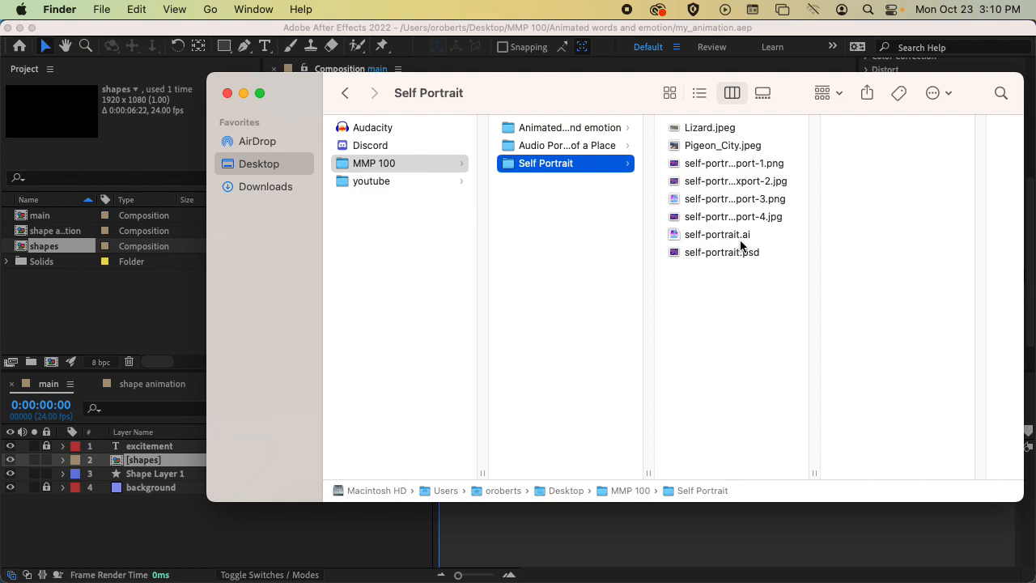
# - Duplicate self-portrait.ai and move the copy into the "Animated words and emotion" folder
pyautogui.click(726, 240)
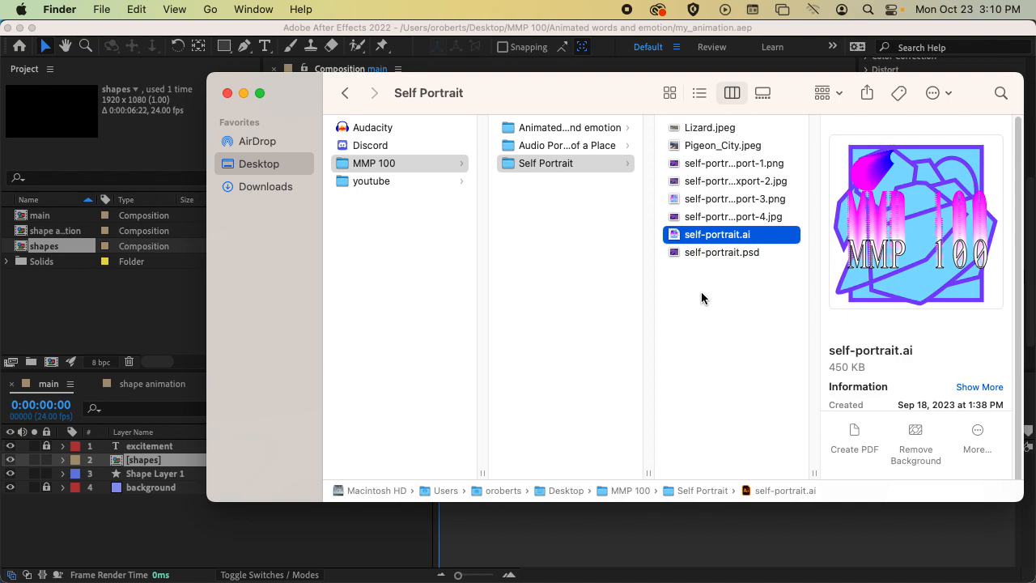
pyautogui.press('super+d')
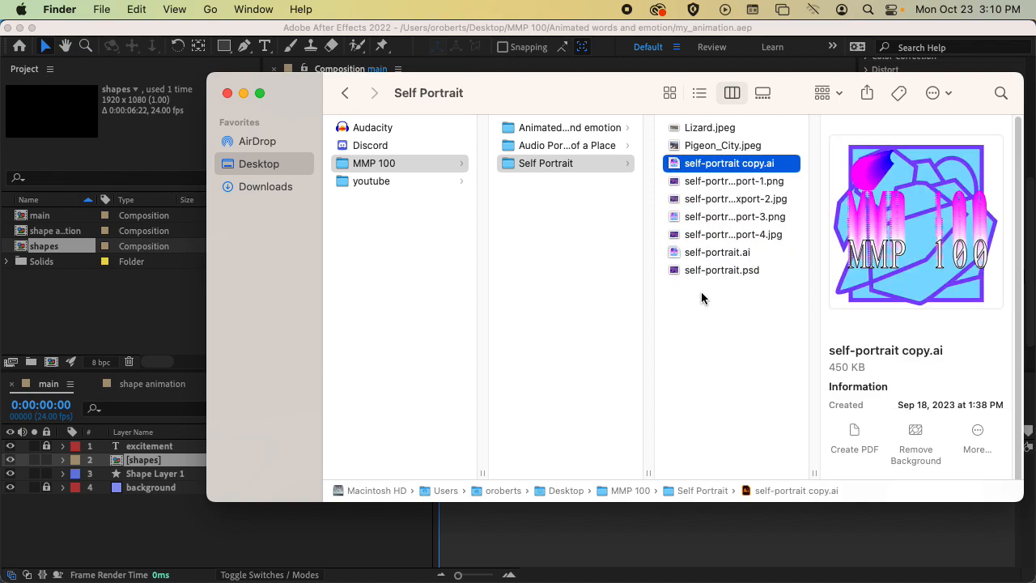
pyautogui.moveTo(668, 168); pyautogui.dragTo(579, 132)
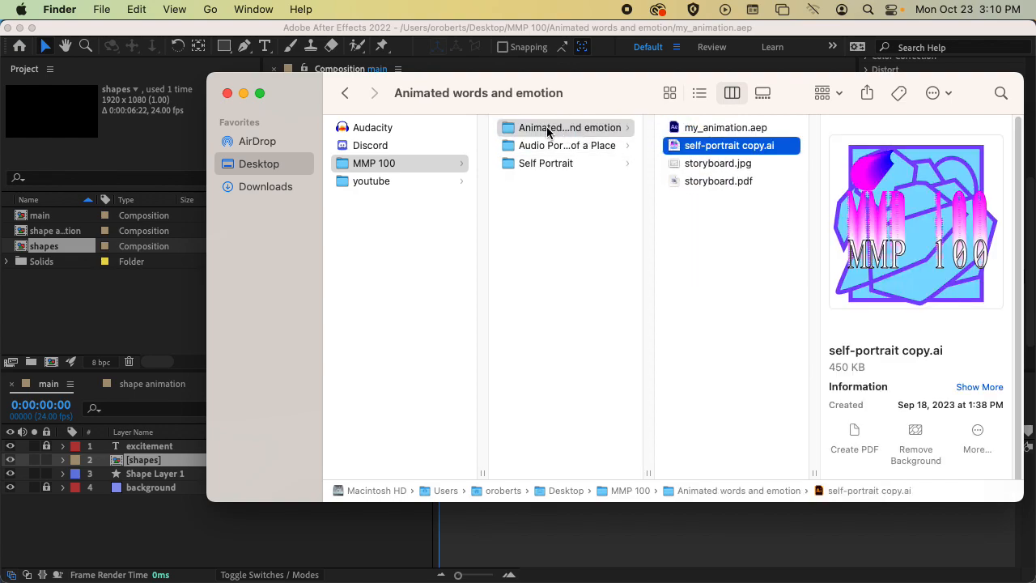
pyautogui.click(555, 128)
# - Open self-portrait copy.ai in Illustrator, skipping the PCMyungjo font download and leaving the missing font unreplaced
pyautogui.doubleClick(688, 149)
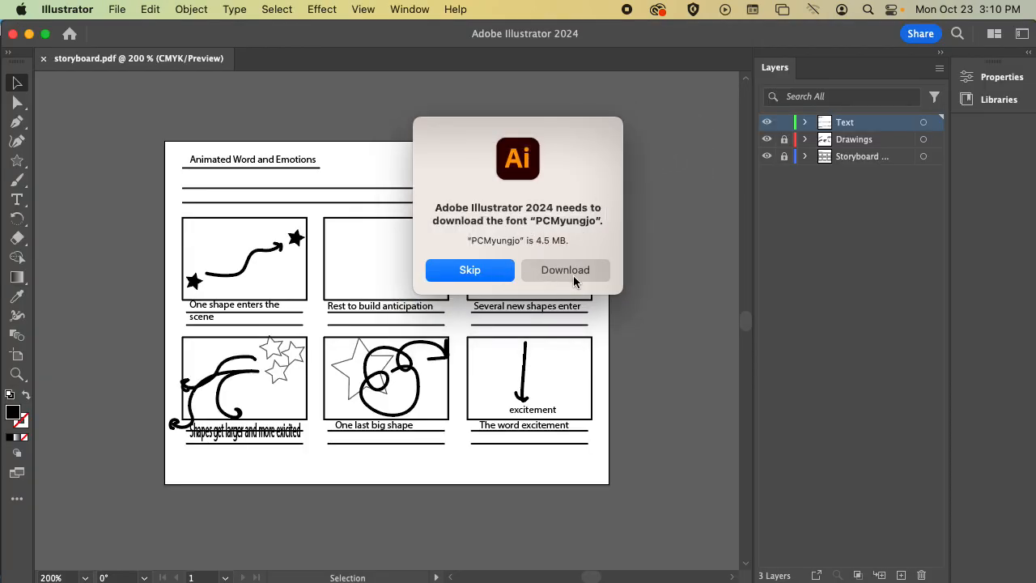
pyautogui.click(496, 270)
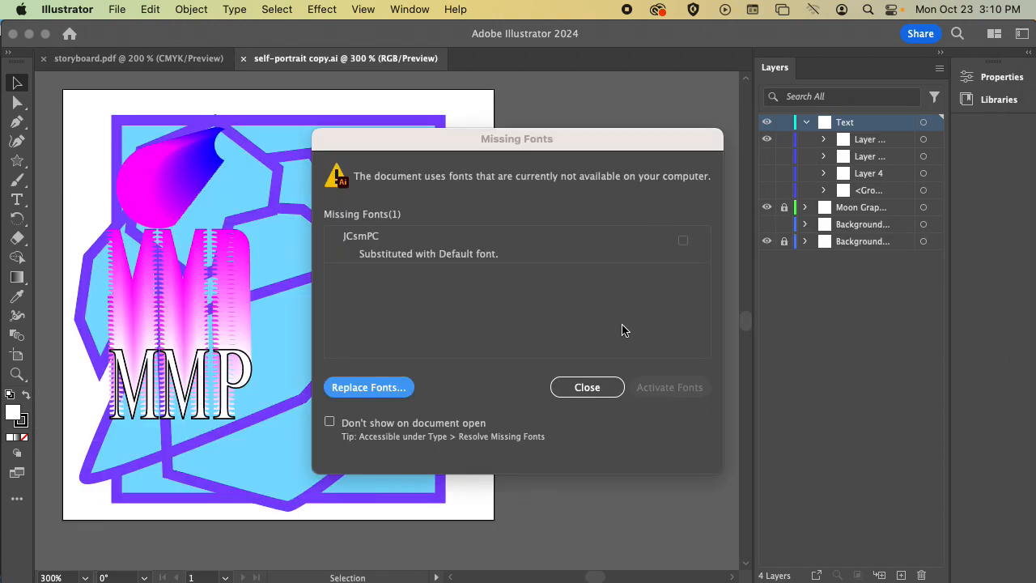
pyautogui.click(588, 386)
pyautogui.click(577, 343)
pyautogui.moveTo(508, 296); pyautogui.dragTo(640, 283)
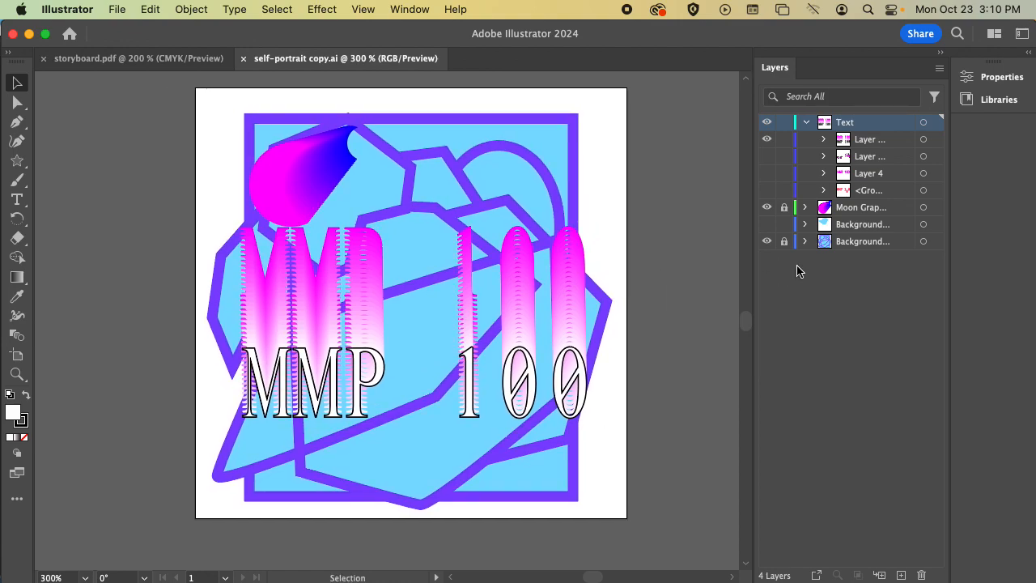
# - Collapse the Text layer and hide both the Text and moon graphic layers
pyautogui.click(806, 123)
pyautogui.click(782, 123)
pyautogui.click(782, 123)
pyautogui.click(766, 122)
pyautogui.click(767, 139)
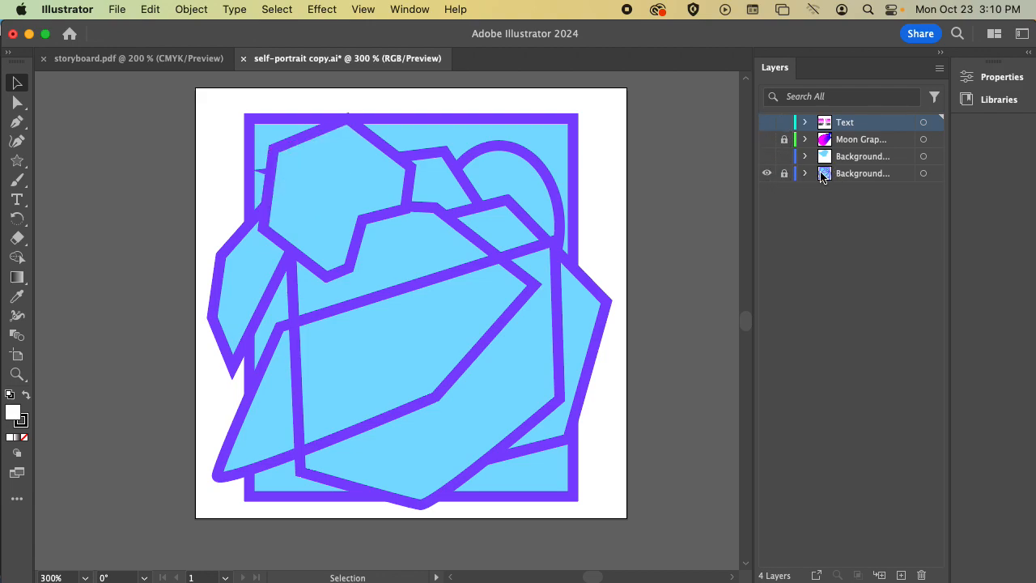
# - Unlock the bottommost Background layer, and lock the Text layer and the hidden Background layer
pyautogui.click(783, 175)
pyautogui.click(766, 157)
pyautogui.click(766, 157)
pyautogui.click(784, 157)
pyautogui.click(863, 159)
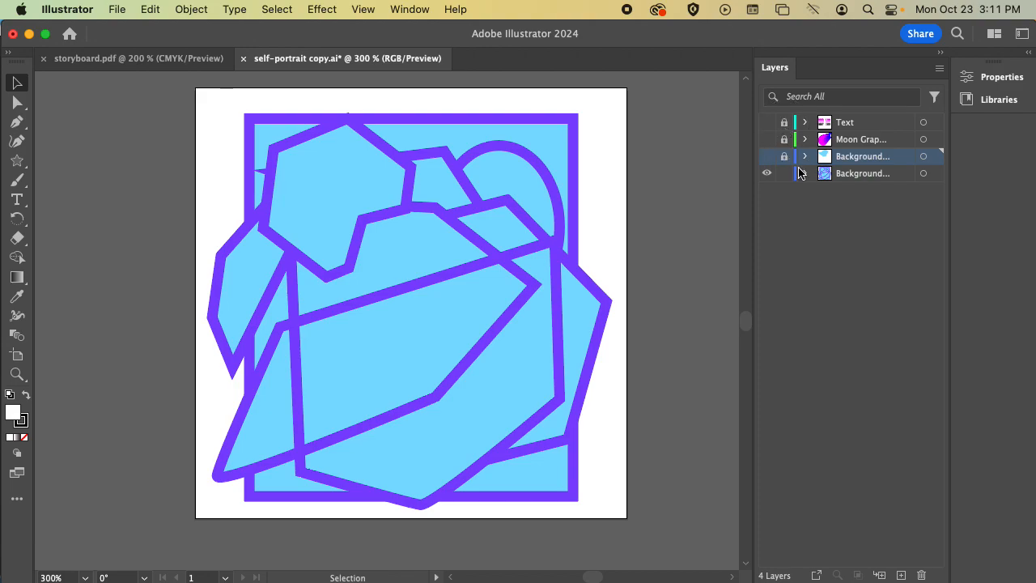
# - Save the Illustrator document, skipping the font download, and make the bottommost Background layer active
pyautogui.press('super+s')
pyautogui.click(822, 175)
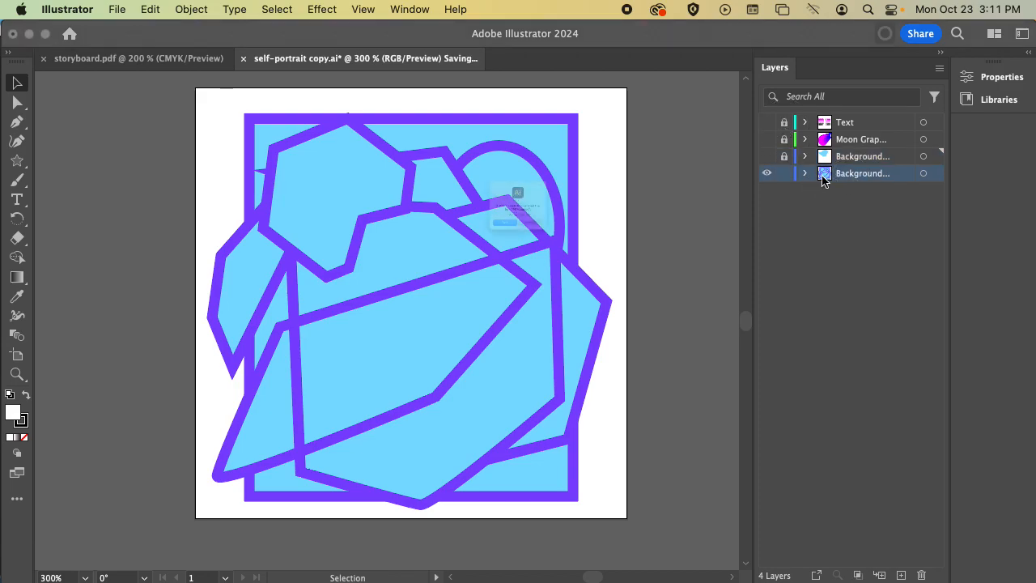
pyautogui.click(458, 268)
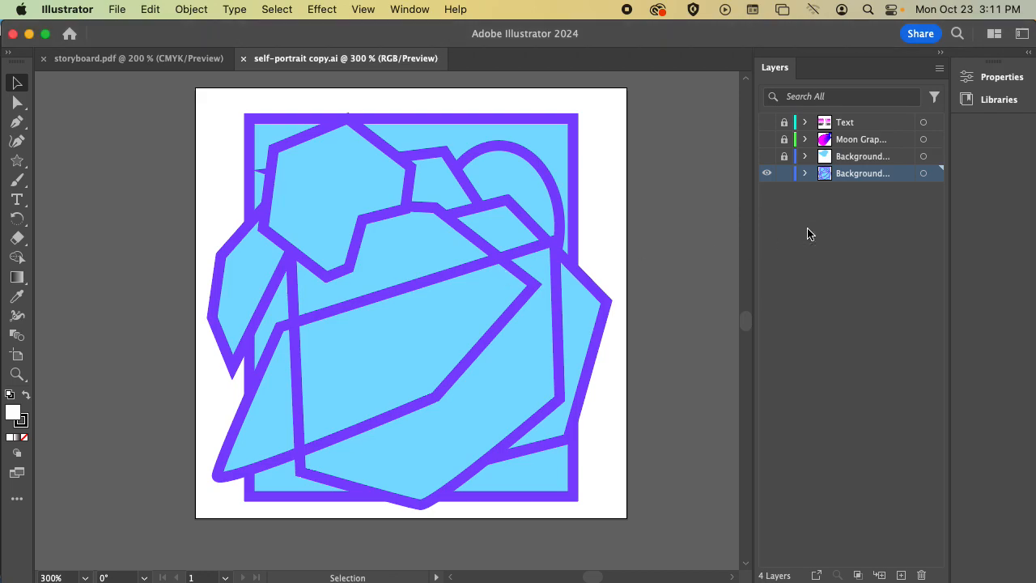
# - Expand the bottommost Background layer to list its shapes and add a new layer directly above it
pyautogui.click(805, 174)
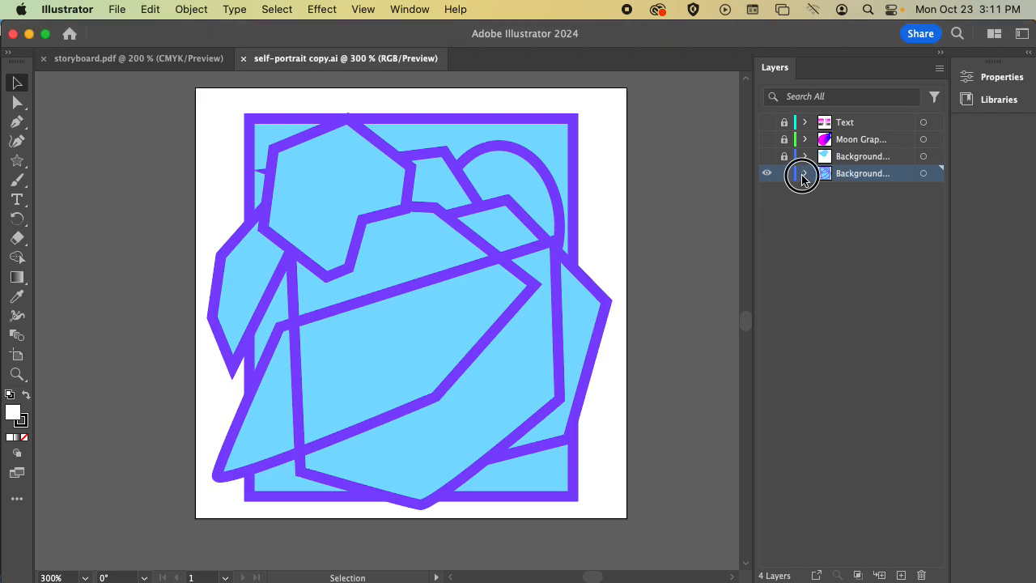
pyautogui.click(806, 174)
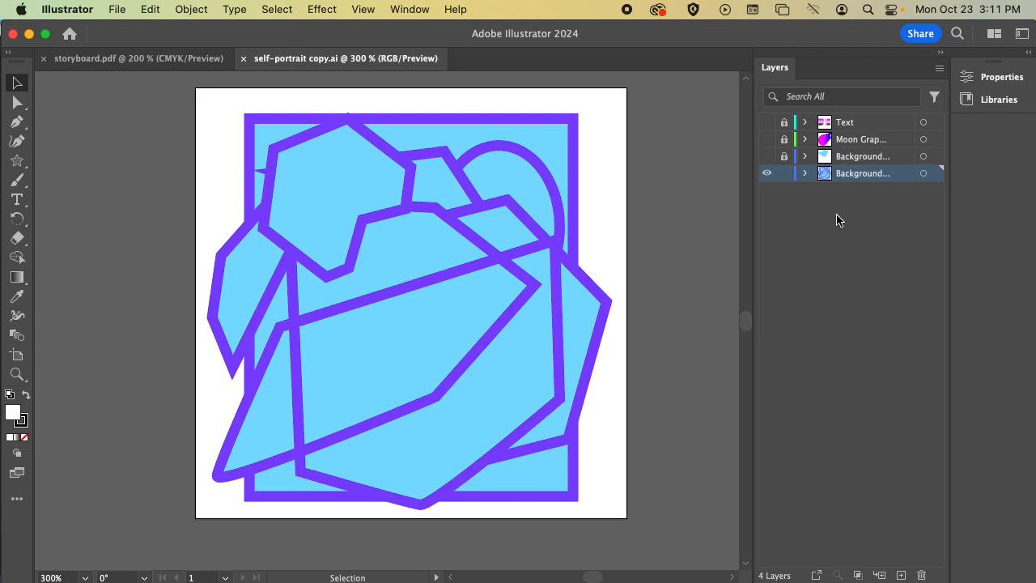
pyautogui.click(804, 174)
pyautogui.click(806, 174)
pyautogui.click(806, 174)
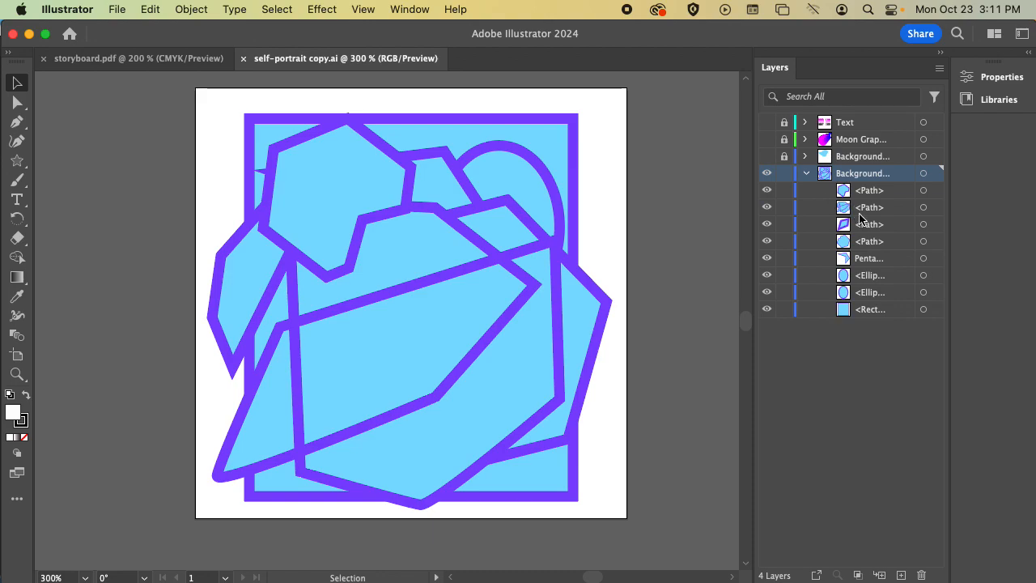
pyautogui.click(881, 576)
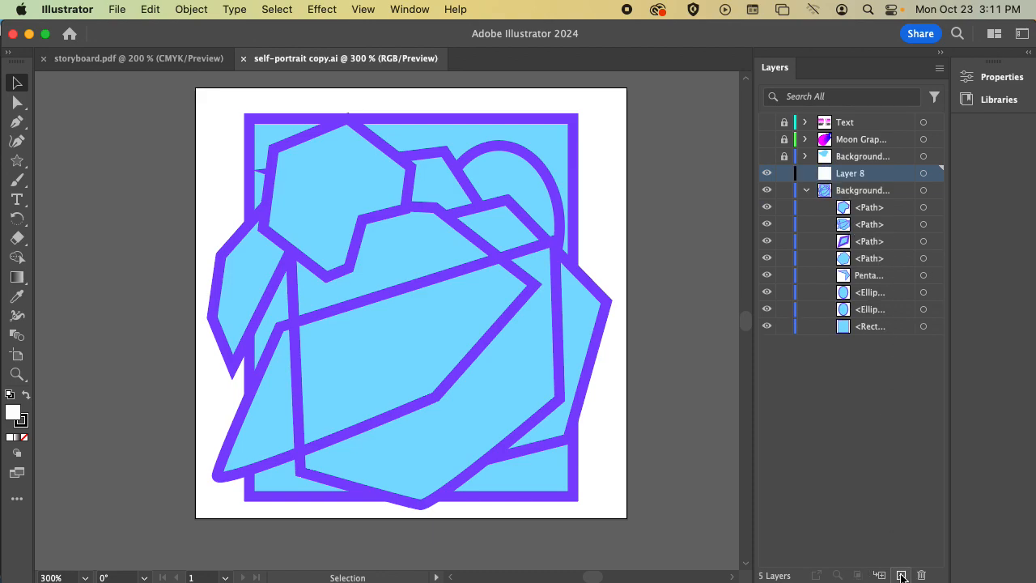
# - Move the top three paths of the bottommost Background layer into the new layer
pyautogui.click(865, 209)
pyautogui.moveTo(864, 209); pyautogui.dragTo(861, 173)
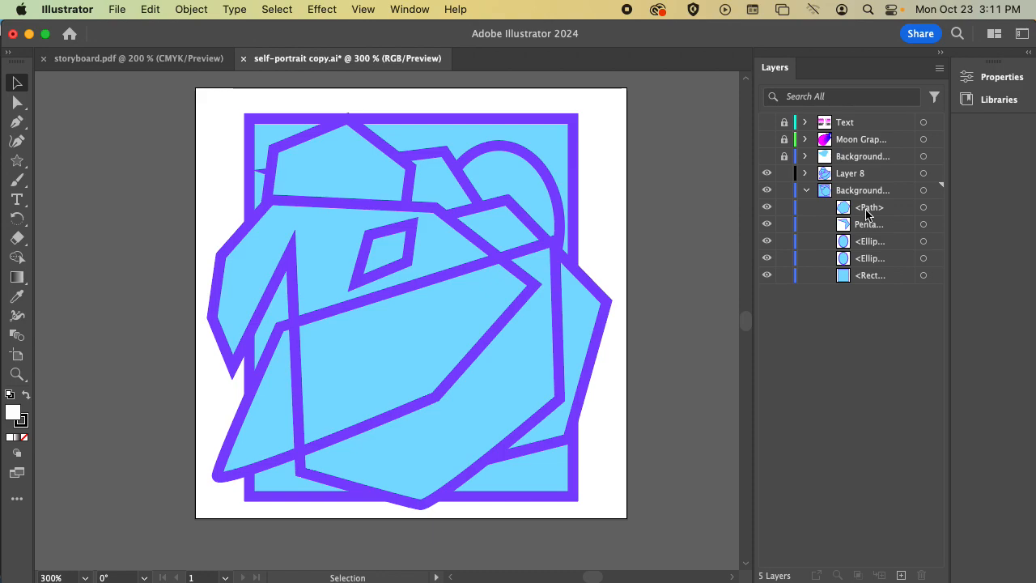
# - Hide the background rectangle and toggle the two unlocked layers' visibility to compare how the shapes are split
pyautogui.click(766, 276)
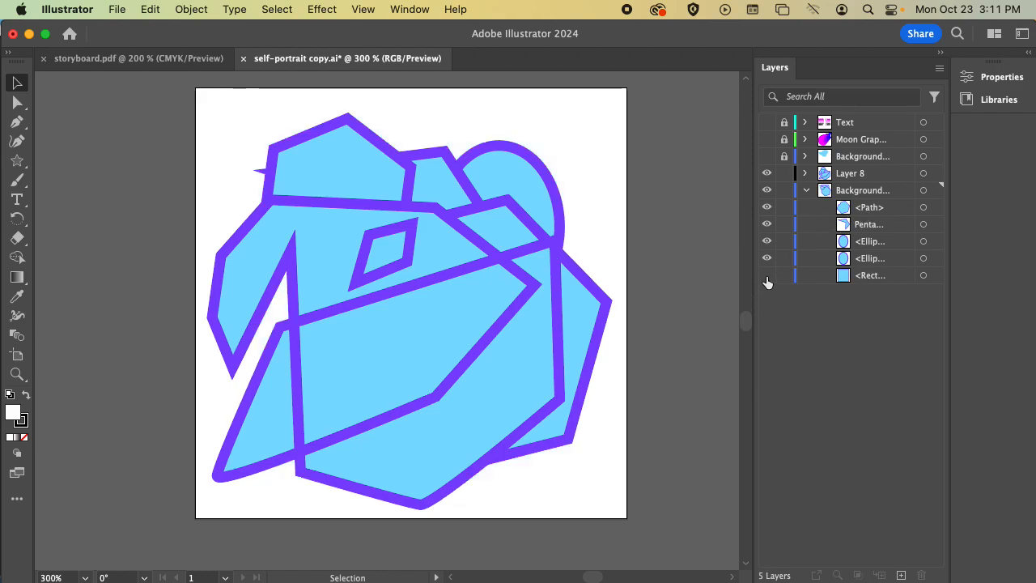
pyautogui.click(767, 174)
pyautogui.click(767, 173)
pyautogui.click(806, 190)
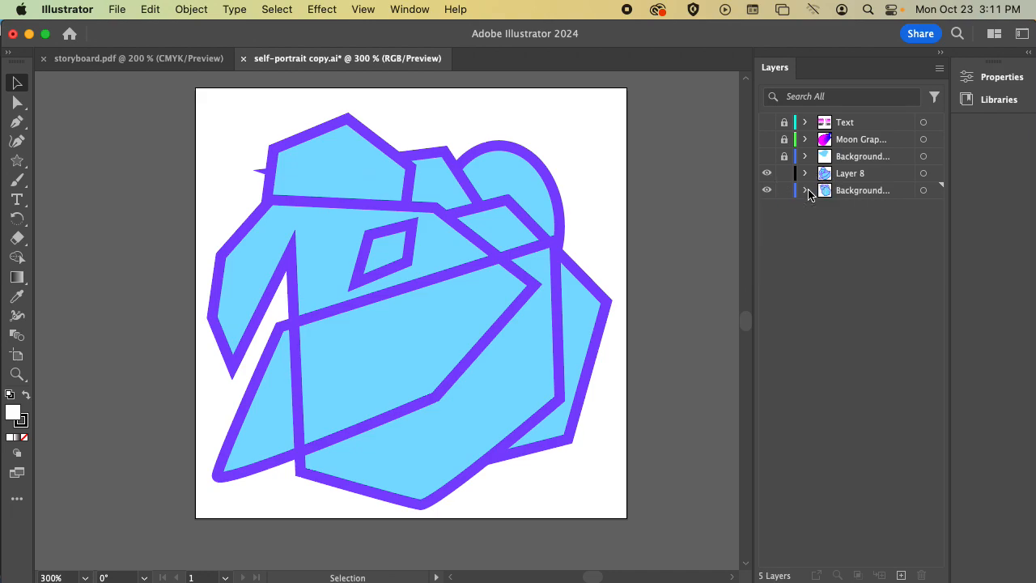
pyautogui.click(766, 173)
pyautogui.press('super+y')
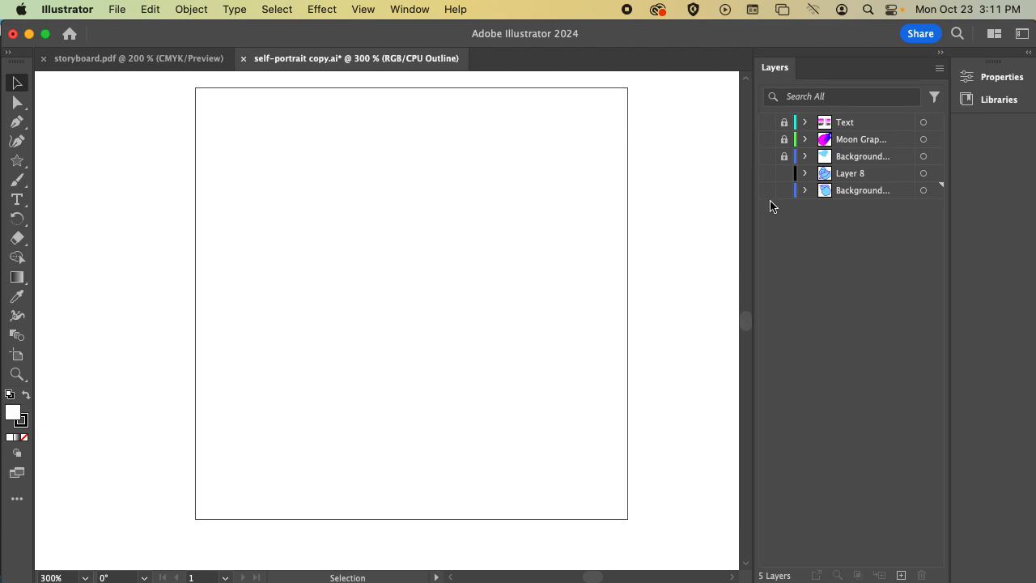
pyautogui.click(766, 173)
pyautogui.press('super+y')
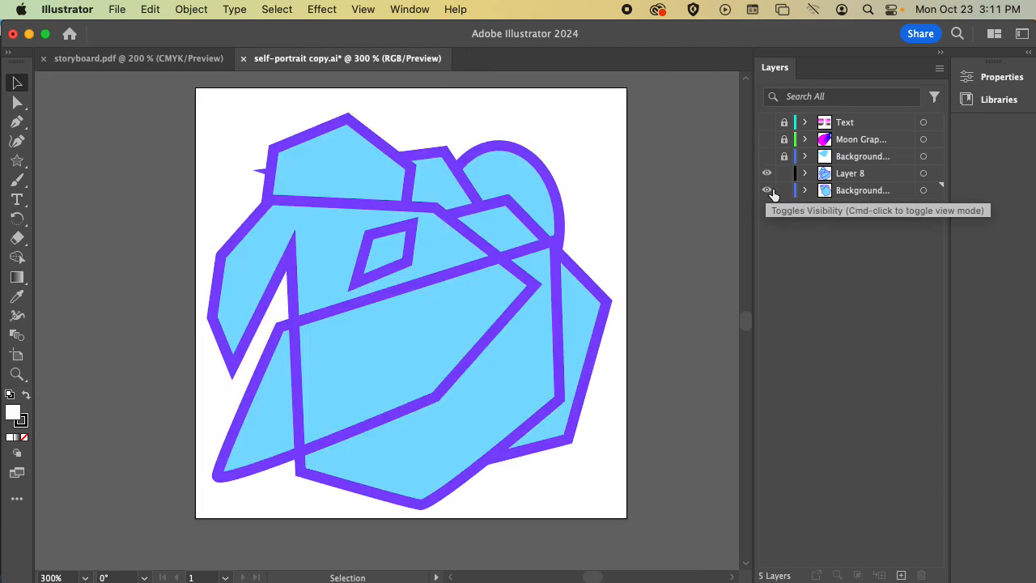
# - Move the lower ellipse from the bottommost Background layer into the new layer, and check the split by toggling both layers' visibility
pyautogui.click(807, 190)
pyautogui.moveTo(857, 266); pyautogui.dragTo(846, 175)
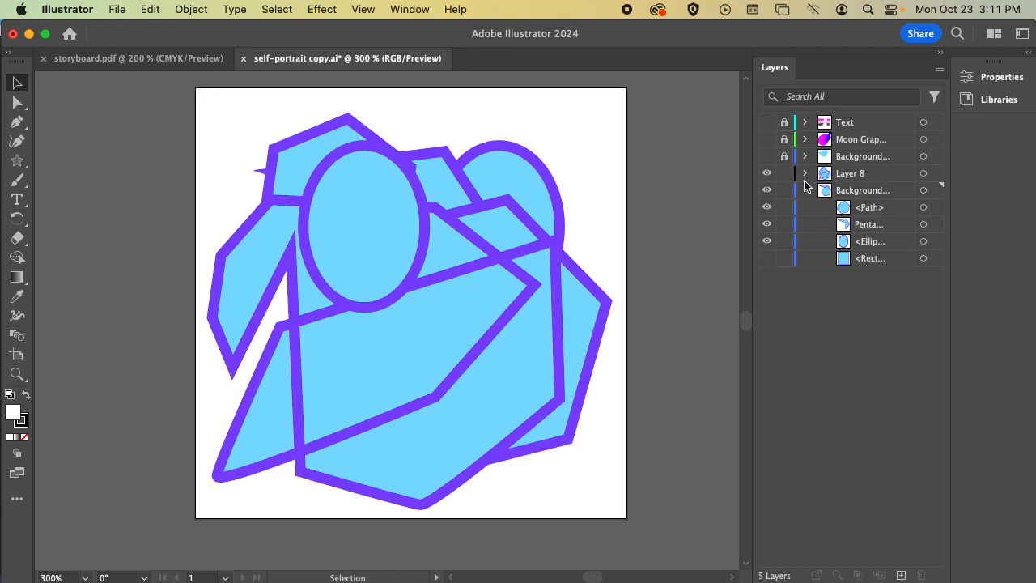
pyautogui.click(804, 189)
pyautogui.click(766, 189)
pyautogui.click(768, 175)
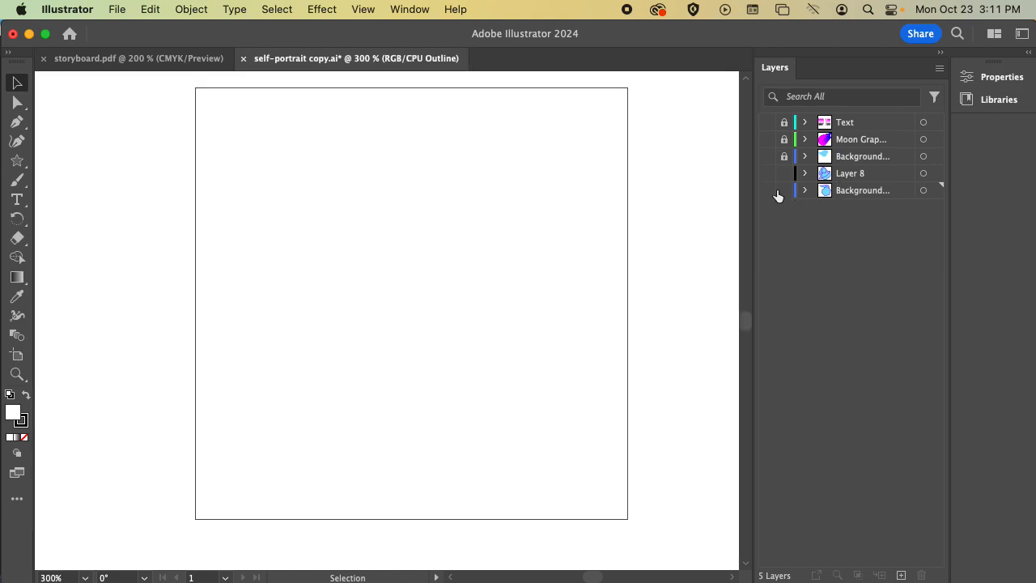
pyautogui.click(766, 190)
pyautogui.click(766, 173)
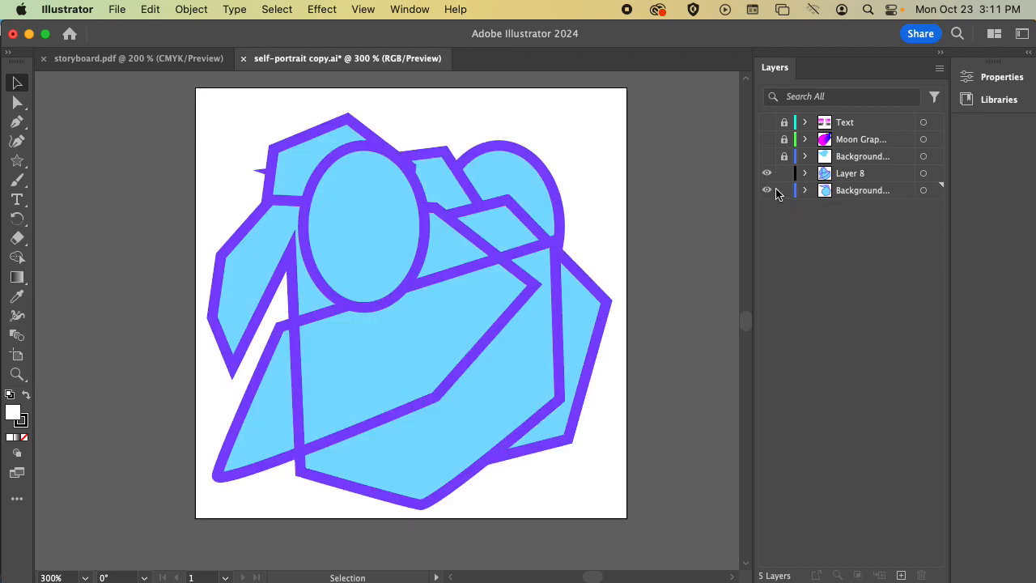
# - Rename the new layer as Foreground
pyautogui.doubleClick(853, 174)
pyautogui.write('Foreground')
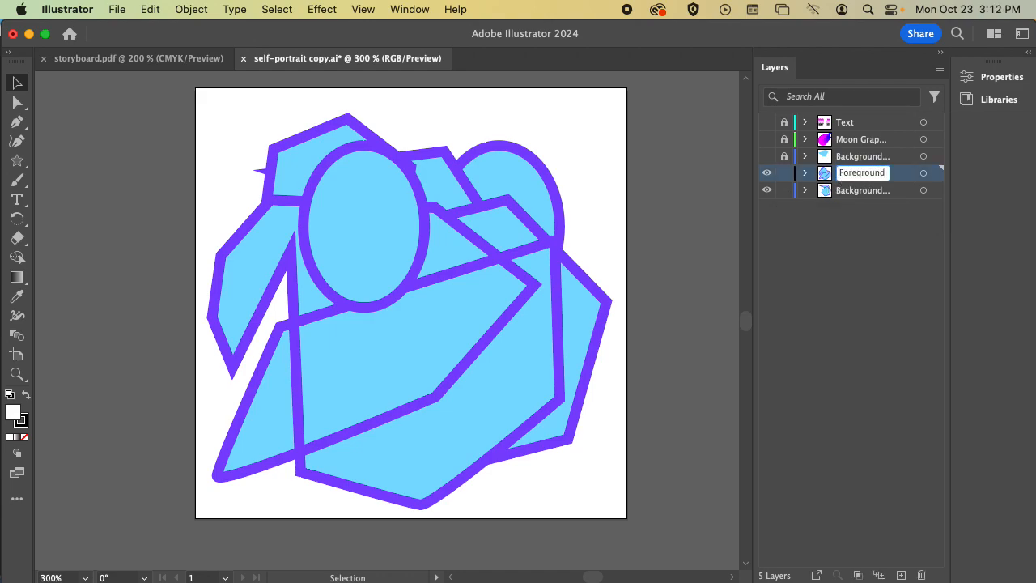
pyautogui.press('Return')
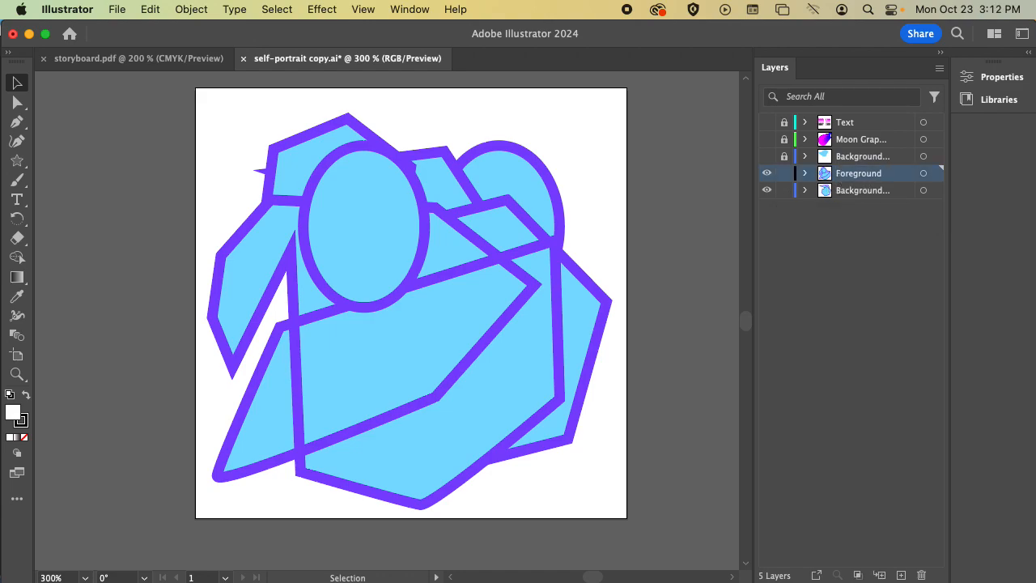
# - Show the rectangle in the bottommost Background layer again and save the document
pyautogui.click(805, 191)
pyautogui.click(766, 258)
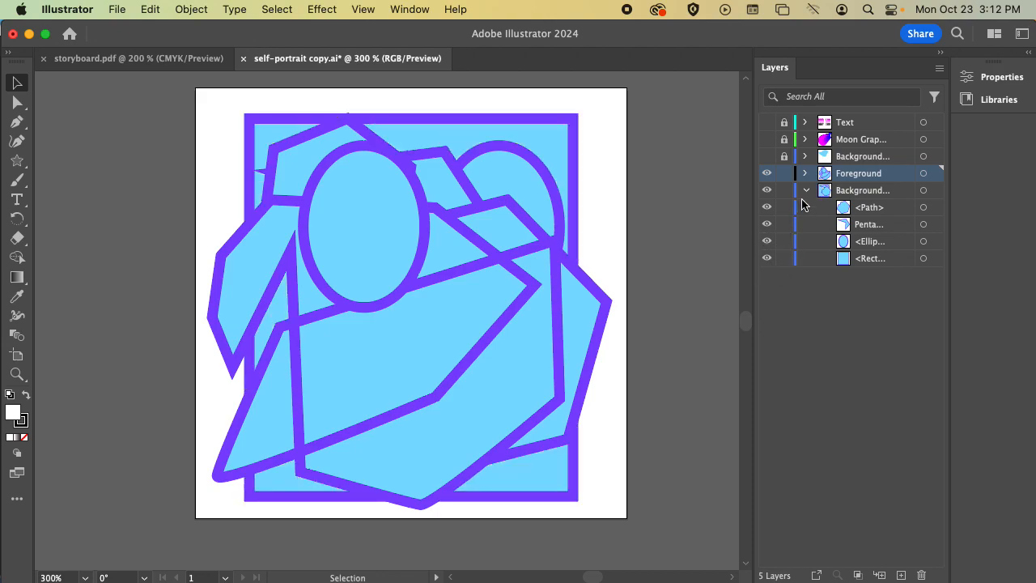
pyautogui.click(807, 192)
pyautogui.press('super+s')
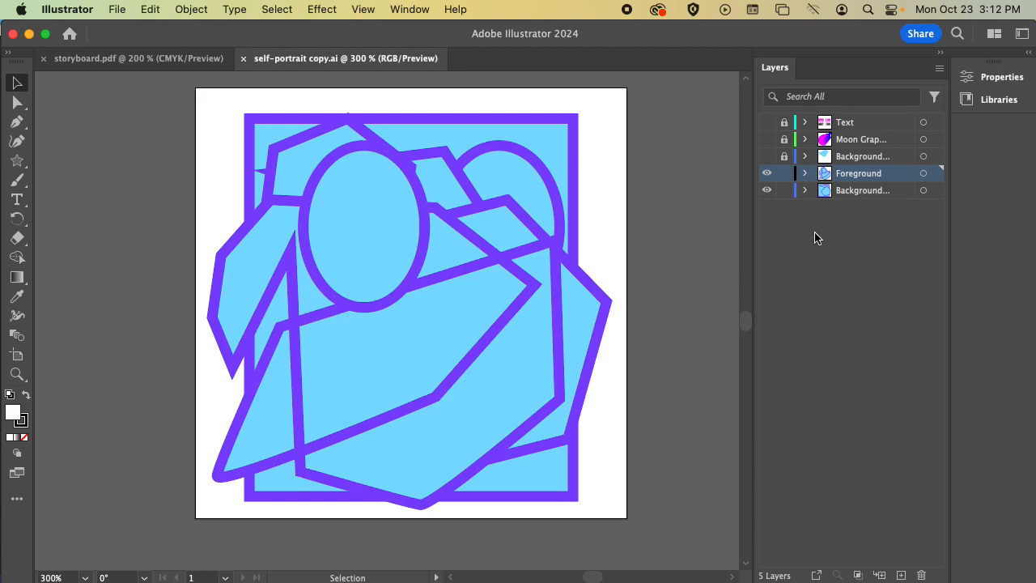
# - Switch to After Effects and start importing a file into the my_animation.aep project
pyautogui.press('super+Tab')
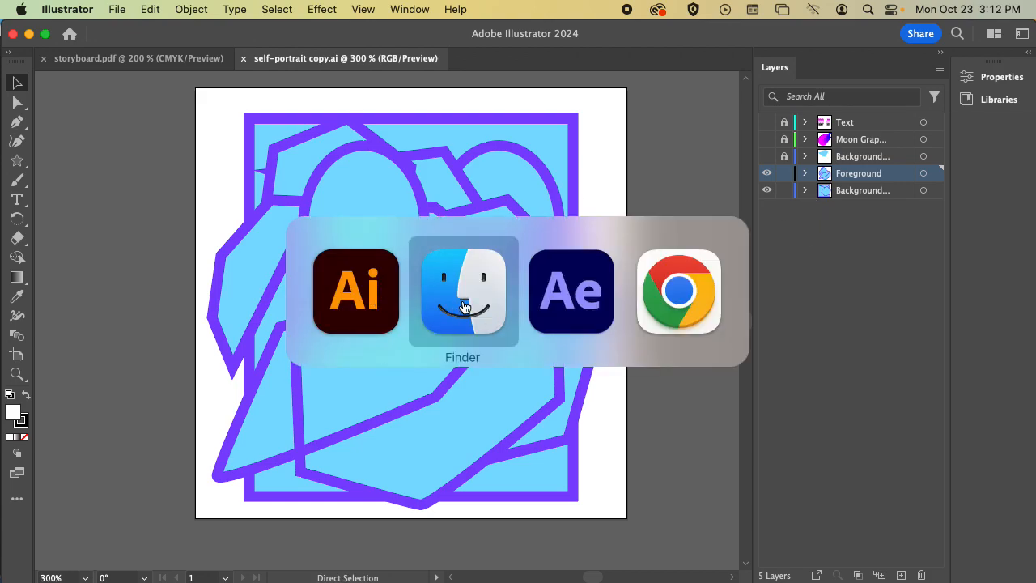
pyautogui.click(570, 298)
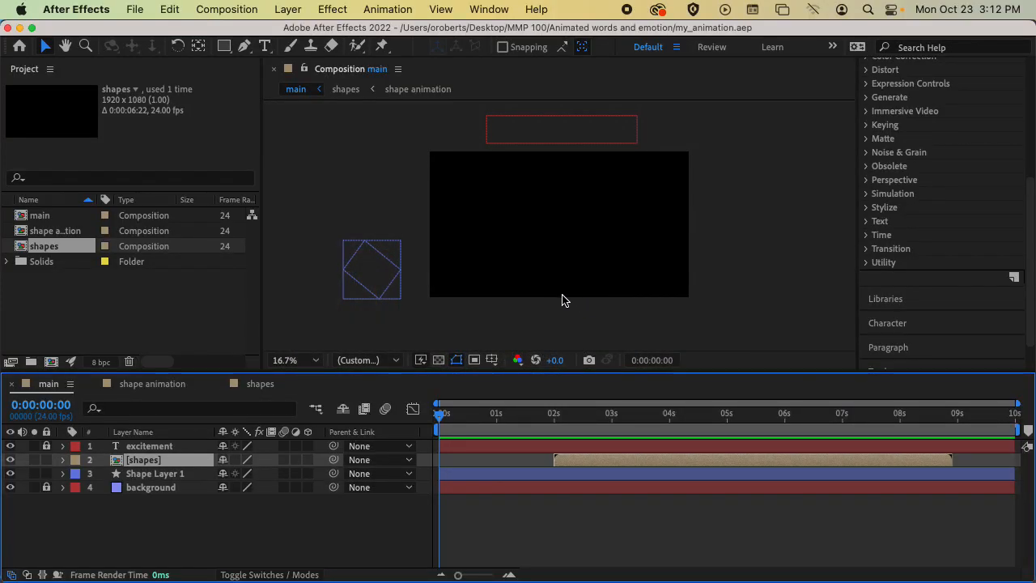
pyautogui.click(156, 283)
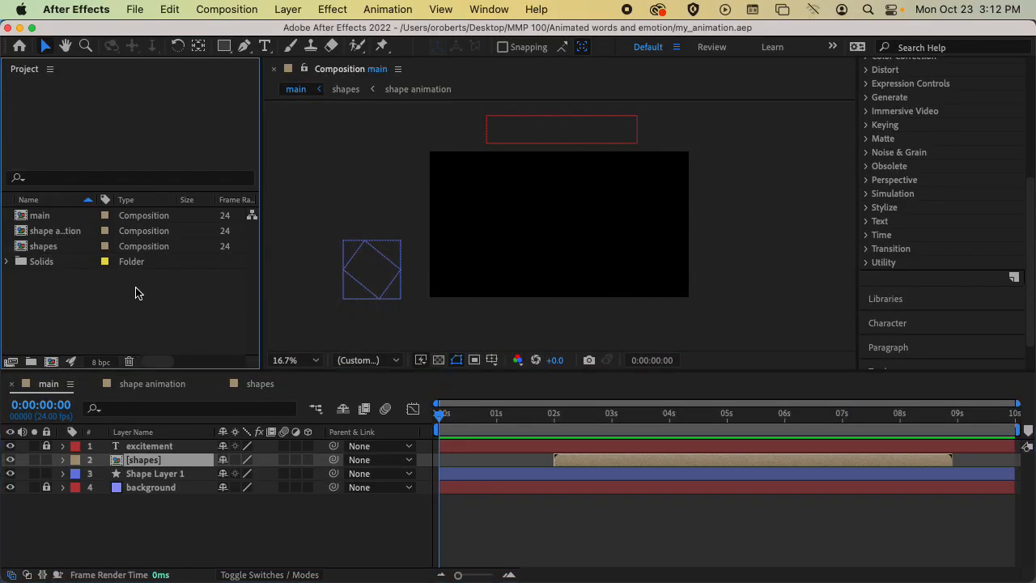
pyautogui.click(134, 9)
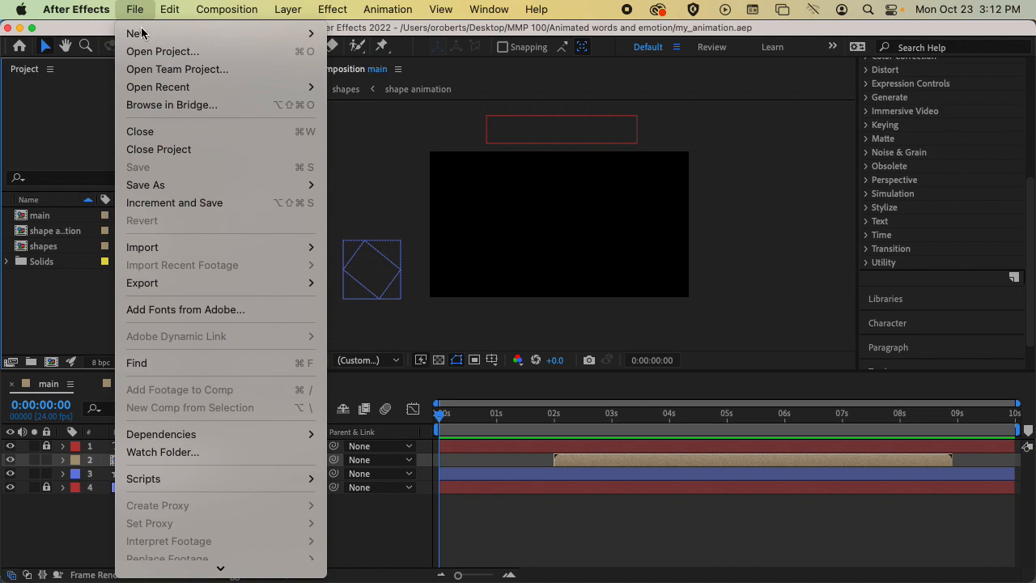
pyautogui.moveTo(304, 247)
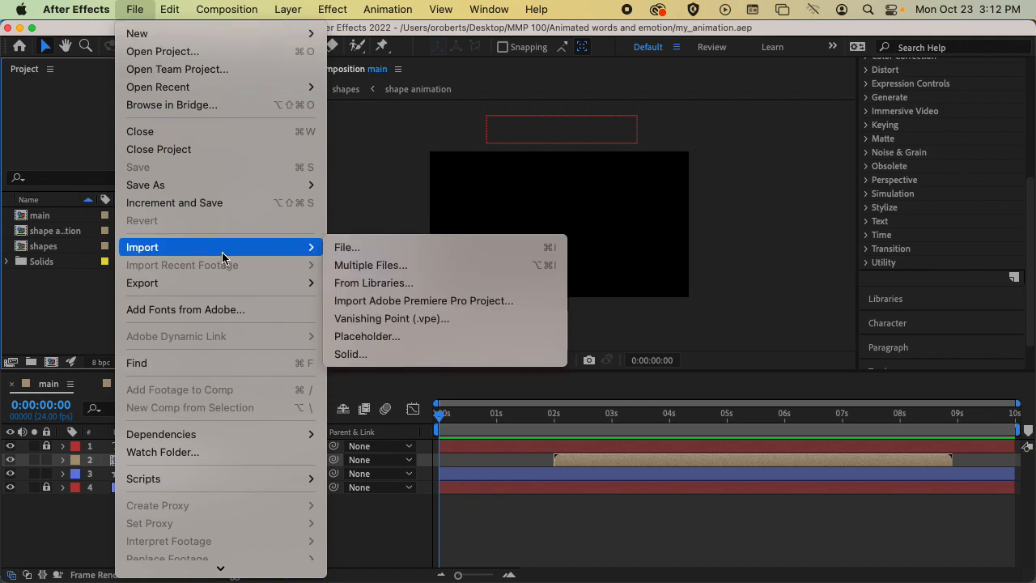
pyautogui.click(377, 251)
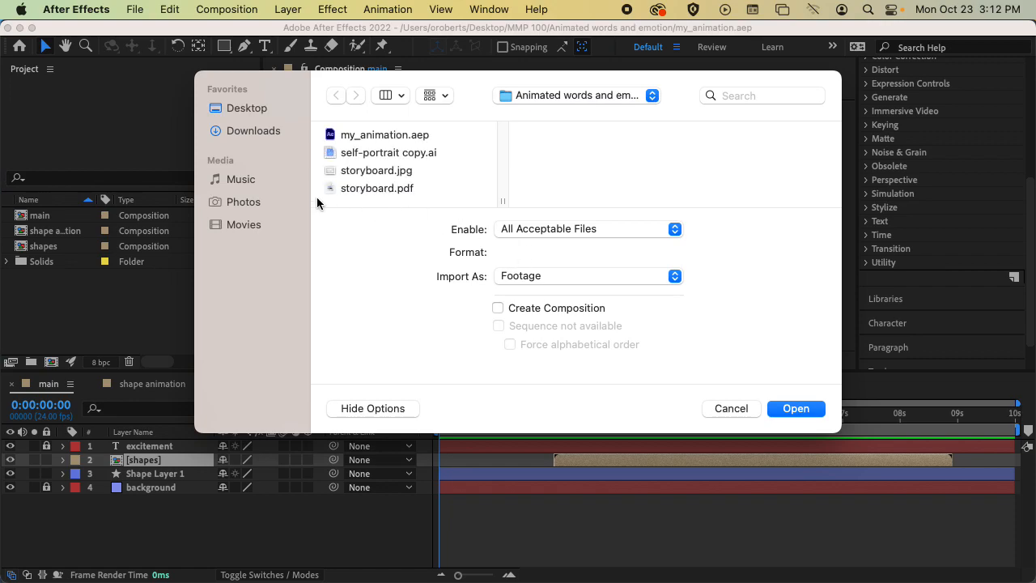
# - Choose self-portrait copy.ai for import as Footage, with the option to create a composition enabled
pyautogui.click(374, 154)
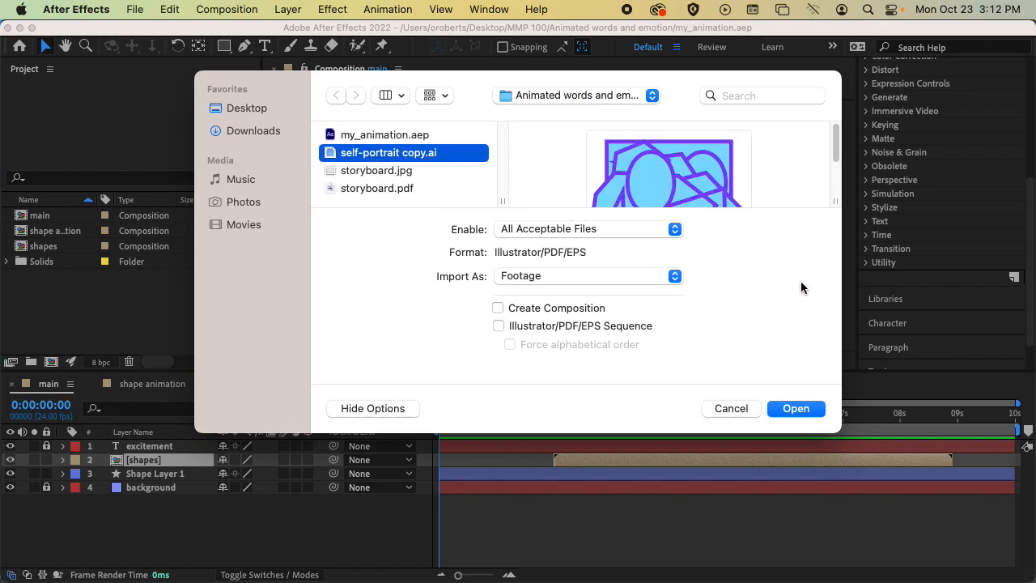
pyautogui.moveTo(672, 81); pyautogui.dragTo(683, 52)
pyautogui.moveTo(841, 404); pyautogui.dragTo(874, 518)
pyautogui.click(555, 363)
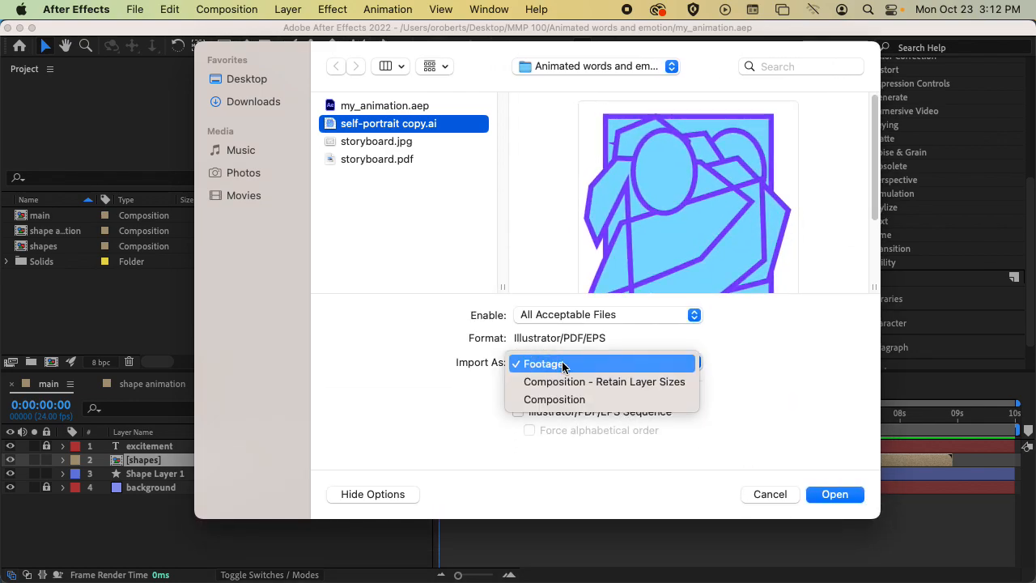
pyautogui.click(607, 339)
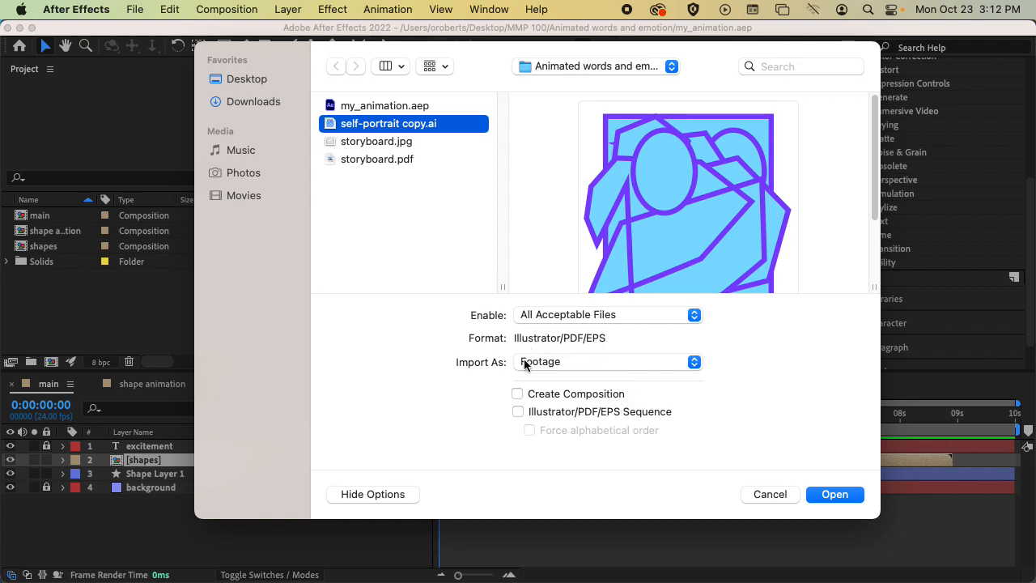
pyautogui.click(517, 394)
pyautogui.click(842, 495)
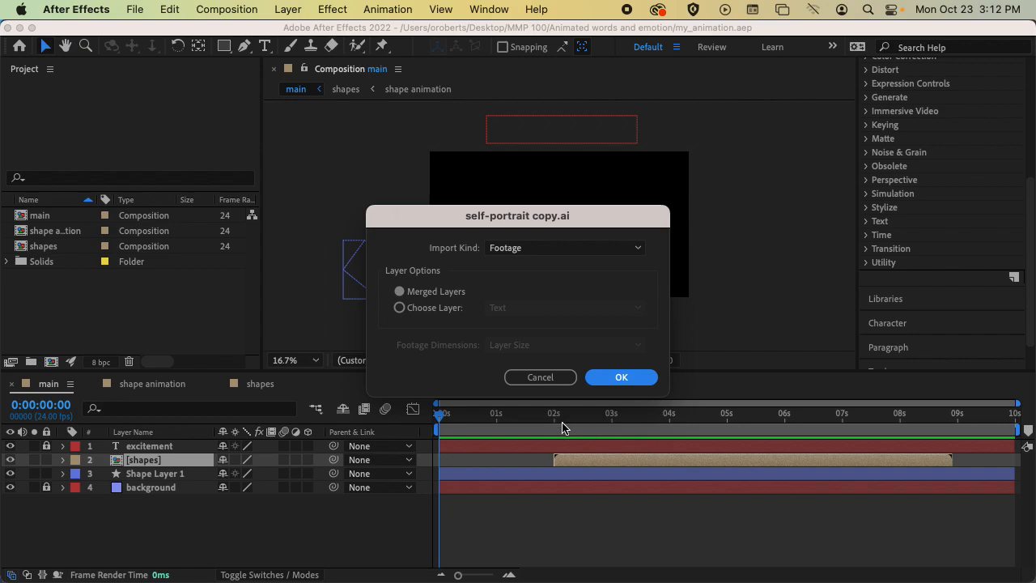
# - Review the layer choices, then import the Illustrator file as Footage with Merged Layers
pyautogui.click(557, 249)
pyautogui.click(555, 252)
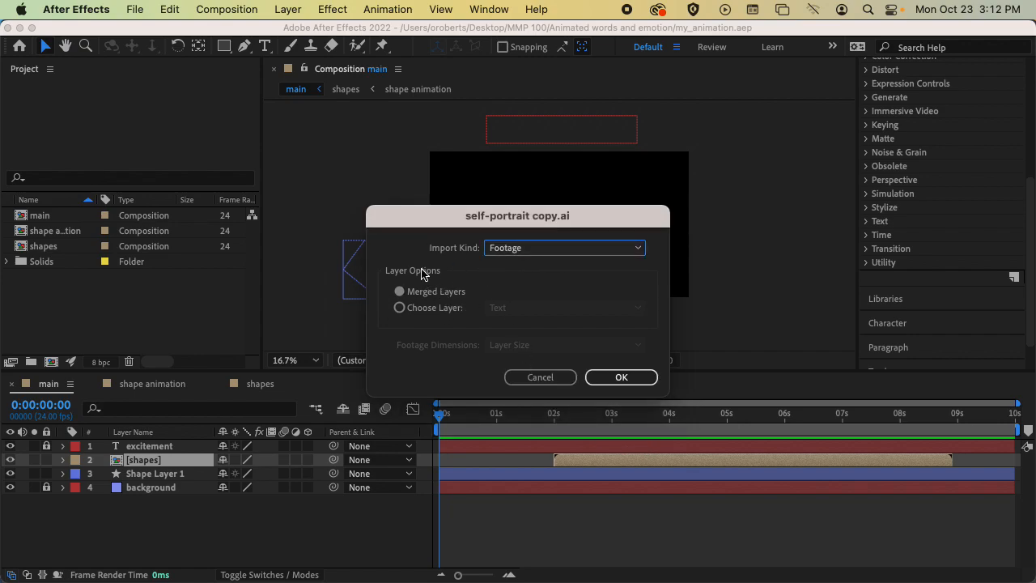
pyautogui.moveTo(443, 221); pyautogui.dragTo(474, 144)
pyautogui.click(453, 229)
pyautogui.click(565, 230)
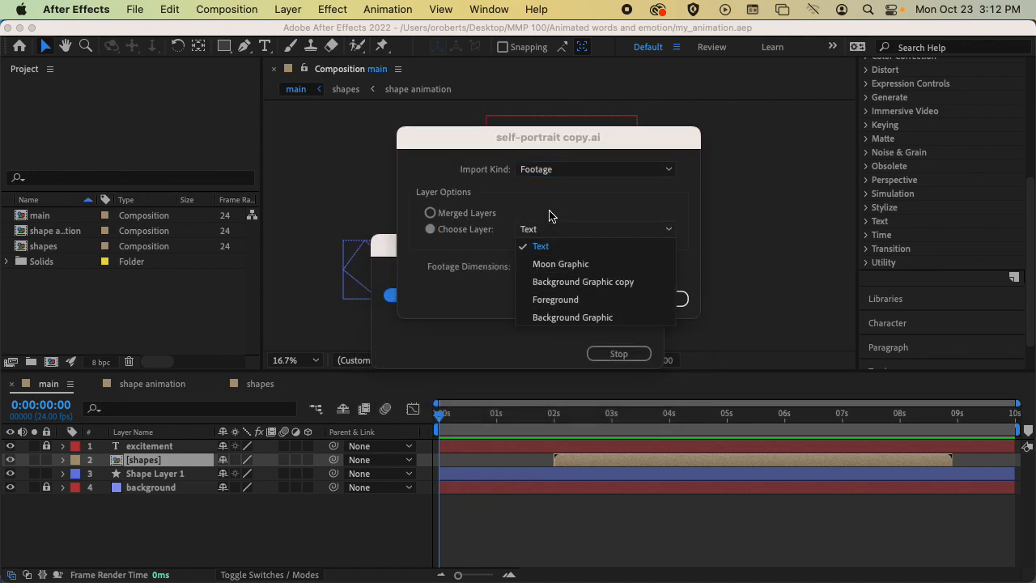
pyautogui.click(551, 215)
pyautogui.click(478, 215)
pyautogui.click(534, 169)
pyautogui.click(537, 173)
pyautogui.click(648, 304)
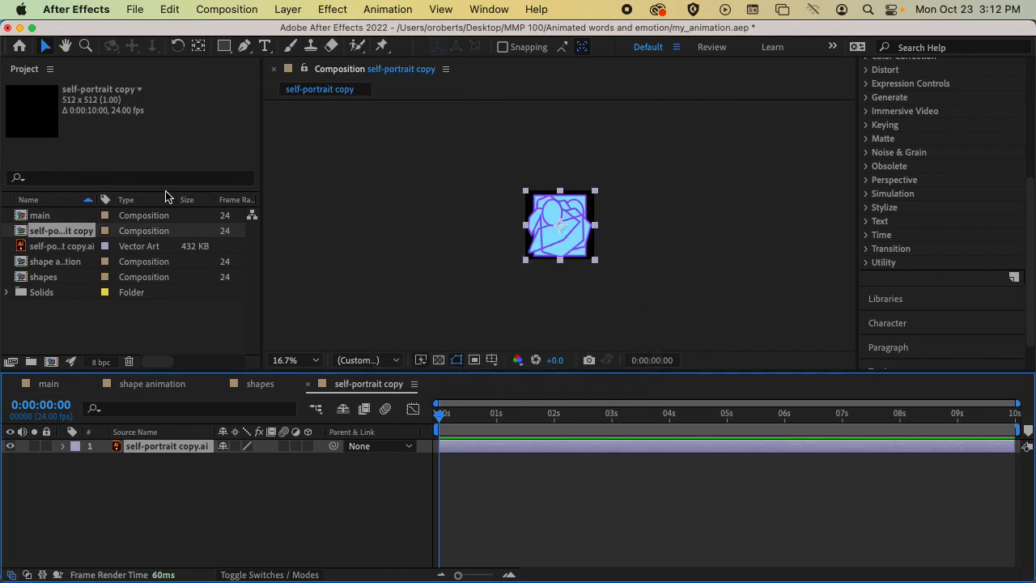
# - Try moving the artwork layer in the self-portrait copy composition, undo the move, and scale the layer down slightly
pyautogui.click(57, 293)
pyautogui.click(49, 235)
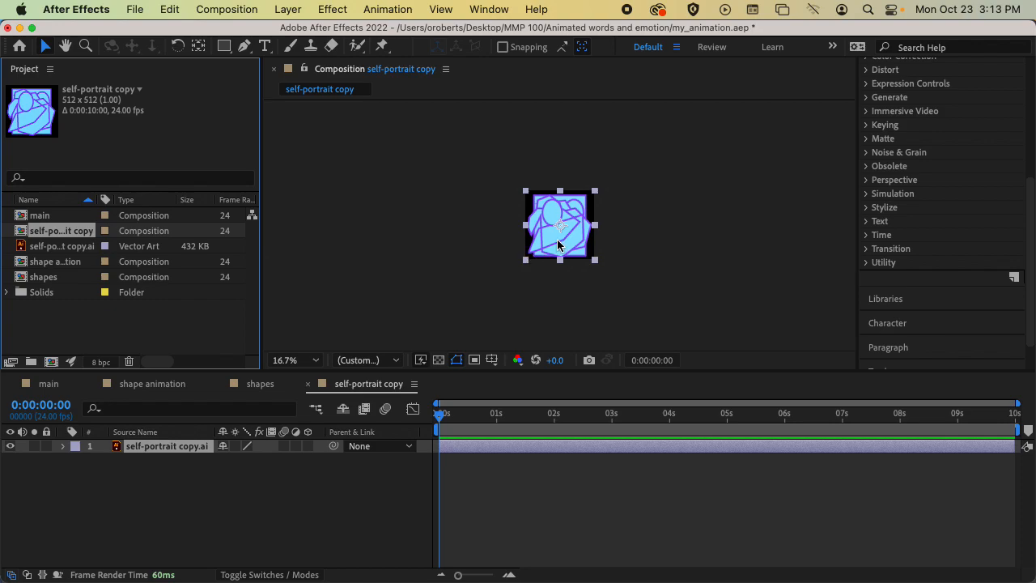
pyautogui.click(607, 218)
pyautogui.scroll(5, 606, 219)
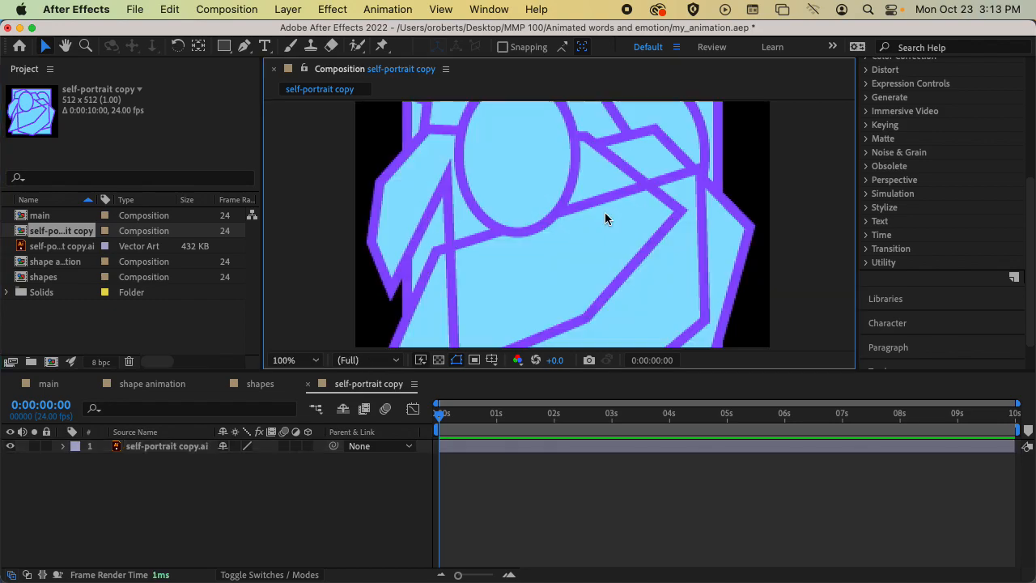
pyautogui.scroll(-2, 606, 218)
pyautogui.click(606, 218)
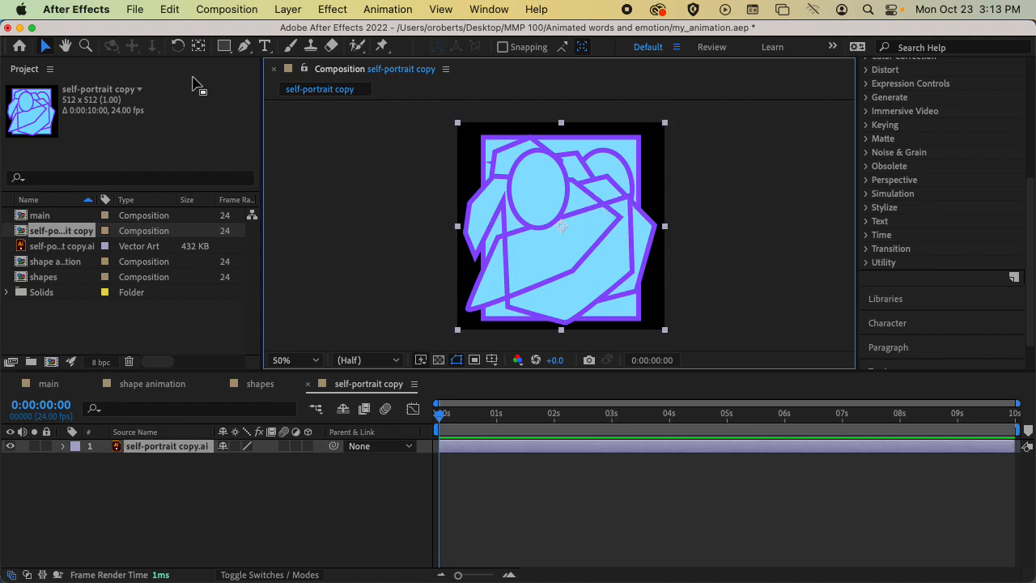
pyautogui.moveTo(564, 225)
pyautogui.mouseDown()
pyautogui.moveTo(583, 237)
pyautogui.moveTo(555, 224)
pyautogui.mouseUp()
pyautogui.press('super+z')
pyautogui.moveTo(669, 126); pyautogui.dragTo(655, 138)
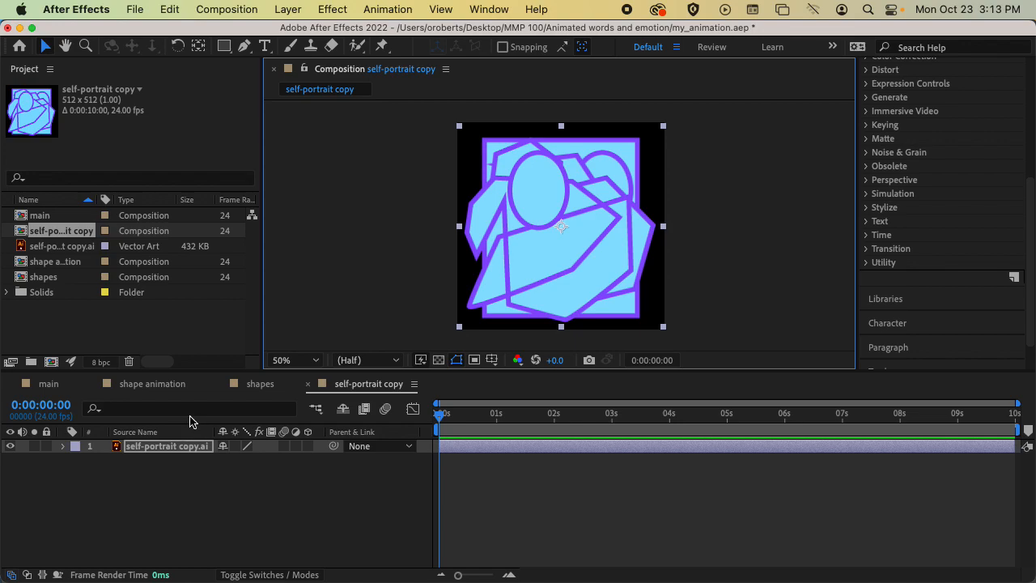
# - Add the self-portrait copy composition as the top layer of main and place it outside the frame's left edge at 0:00:01:21
pyautogui.doubleClick(32, 215)
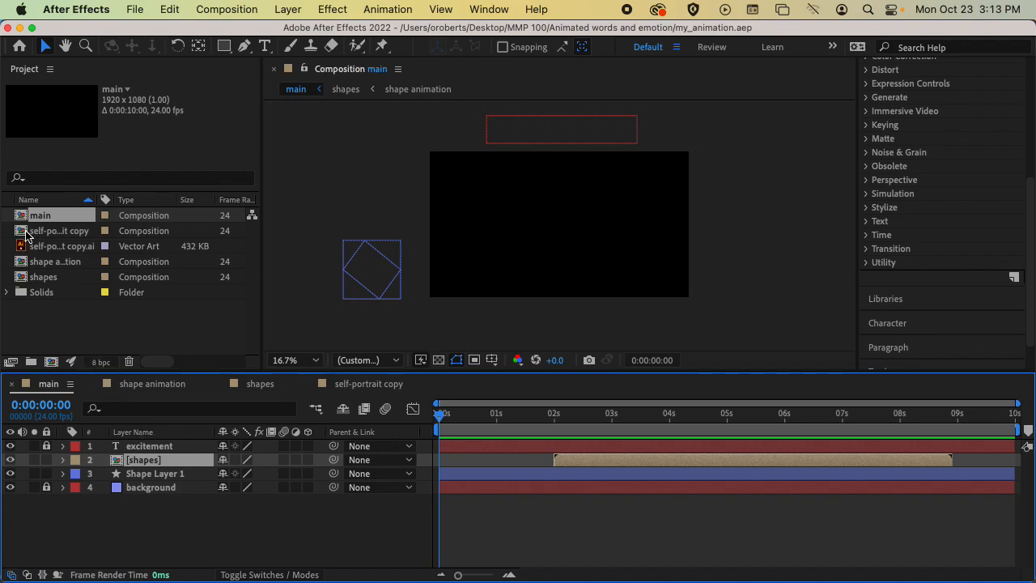
pyautogui.moveTo(19, 235); pyautogui.dragTo(169, 450)
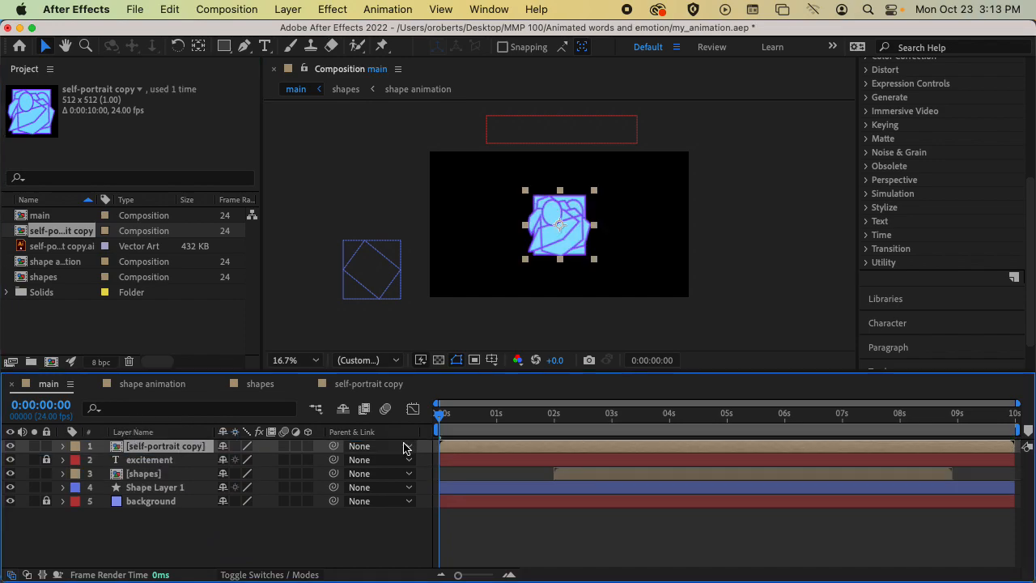
pyautogui.moveTo(440, 414); pyautogui.dragTo(548, 417)
pyautogui.moveTo(562, 228); pyautogui.dragTo(389, 222)
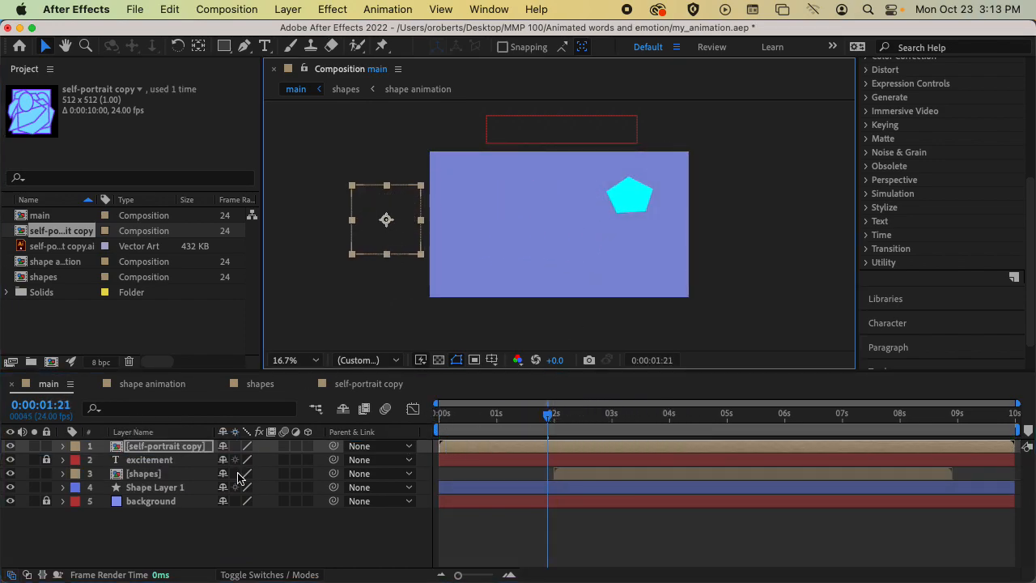
# - Keyframe the self-portrait copy layer's Position at 0:00:01:21 and move it beyond the frame's right edge at 0:00:07:09
pyautogui.press('p')
pyautogui.click(103, 460)
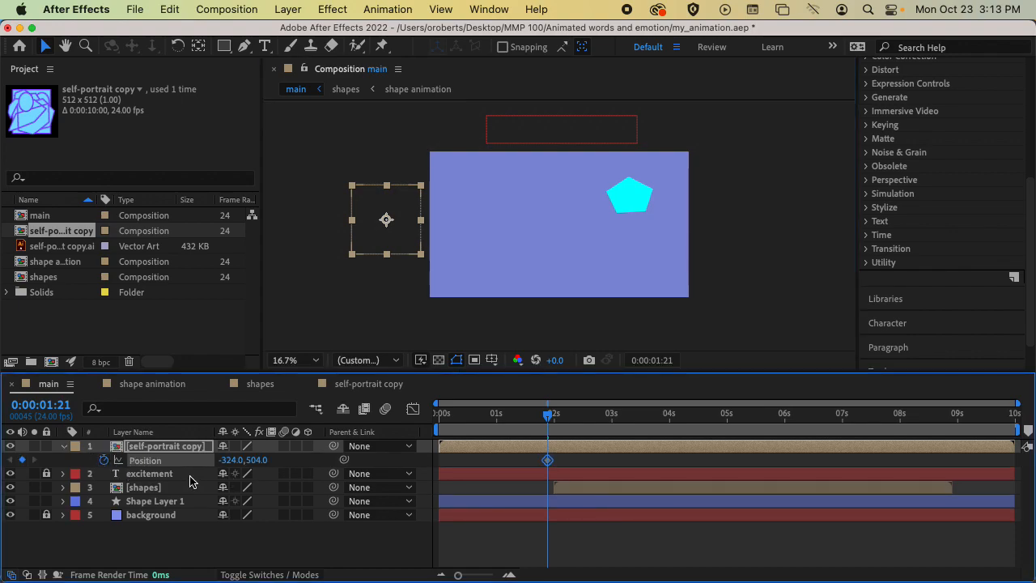
pyautogui.moveTo(550, 415); pyautogui.dragTo(866, 433)
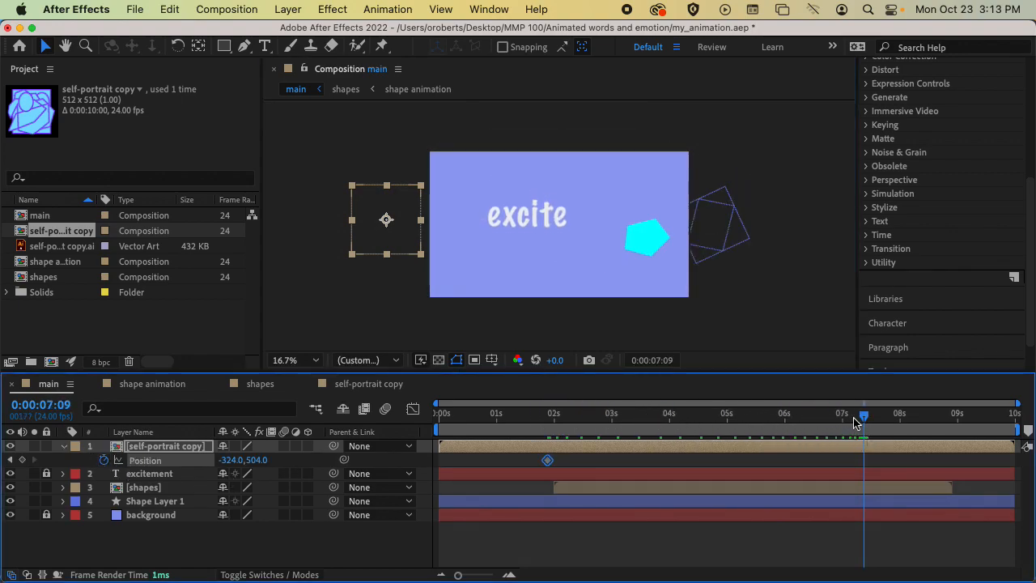
pyautogui.moveTo(392, 231); pyautogui.dragTo(744, 230)
# - Preview the self-portrait's movement across the frame up to 0:00:03:21 and save the project
pyautogui.click(555, 416)
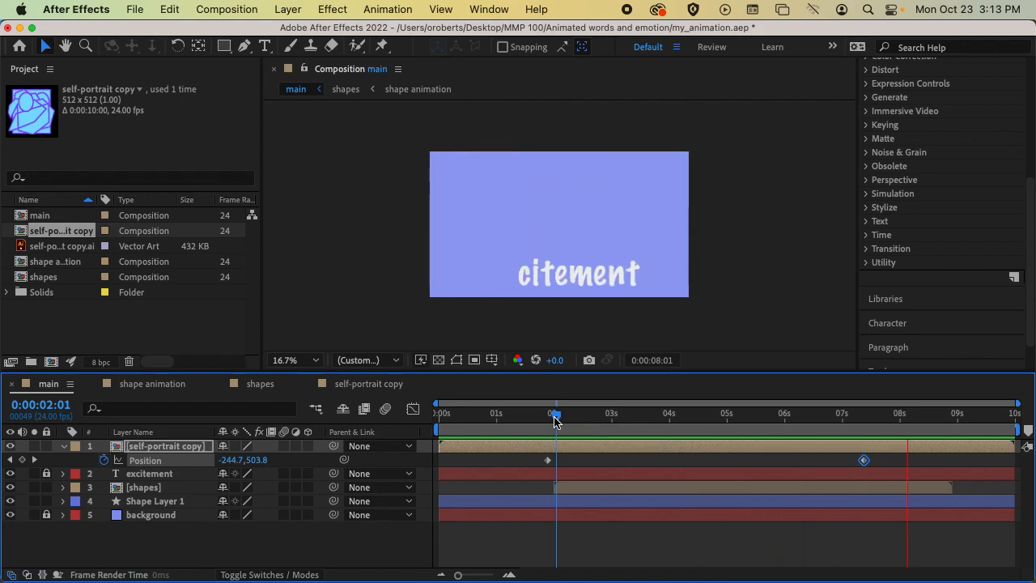
pyautogui.moveTo(555, 419); pyautogui.dragTo(663, 418)
pyautogui.press('super+s')
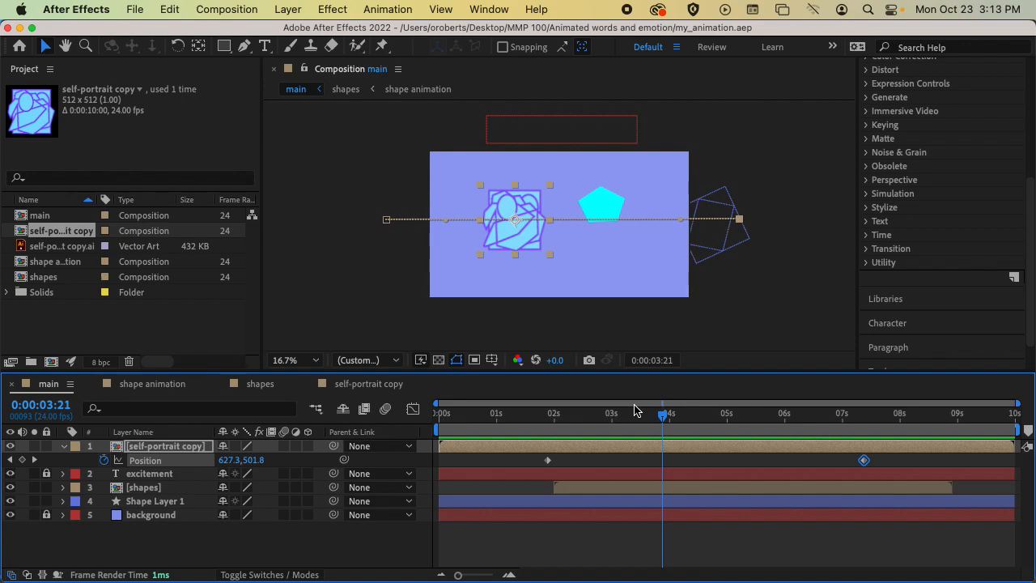
# - Switch to Illustrator, change the fill of all the unlocked self-portrait artwork to purple C36BFC, and save the document
pyautogui.press('super+Tab')
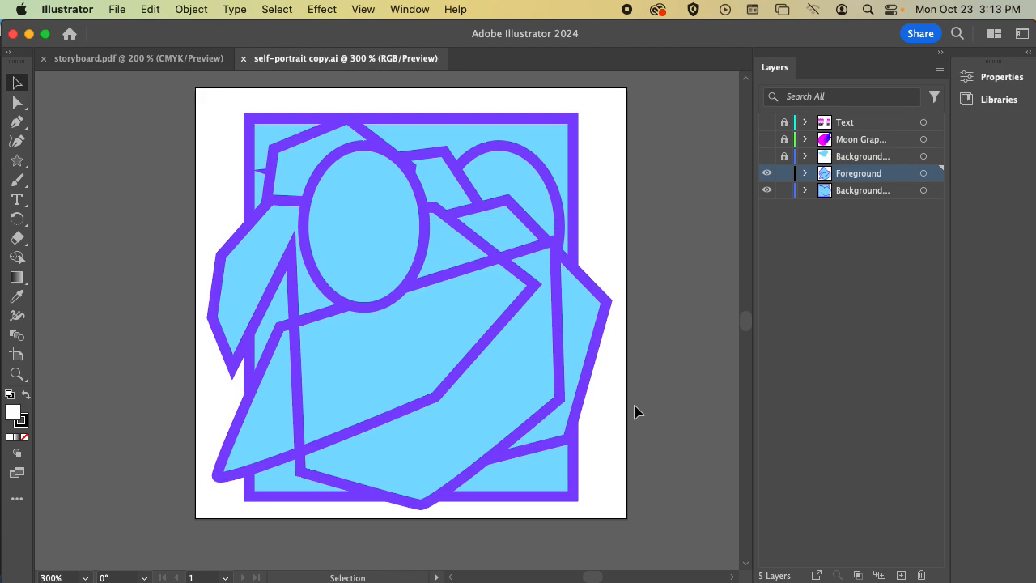
pyautogui.scroll(-3, 393, 324)
pyautogui.press('super+a')
pyautogui.moveTo(691, 243); pyautogui.dragTo(706, 314)
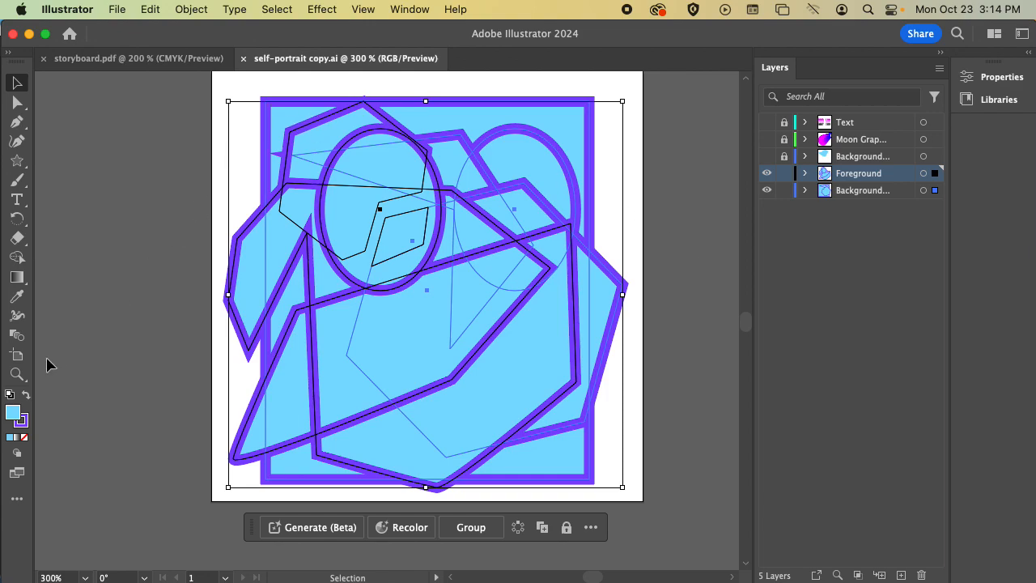
pyautogui.doubleClick(12, 412)
pyautogui.moveTo(497, 154); pyautogui.dragTo(764, 118)
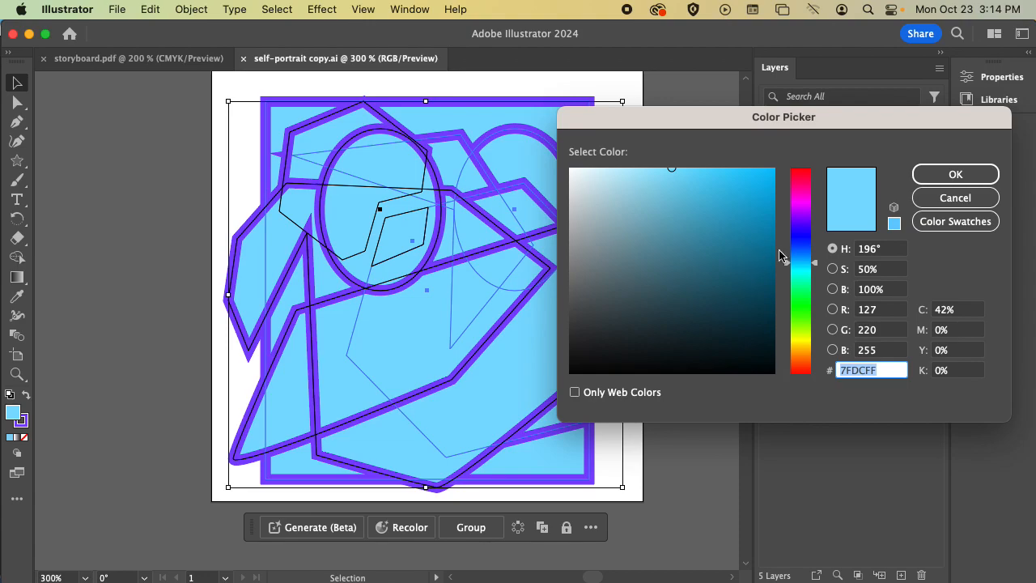
pyautogui.click(801, 215)
pyautogui.click(717, 217)
pyautogui.moveTo(717, 217); pyautogui.dragTo(690, 167)
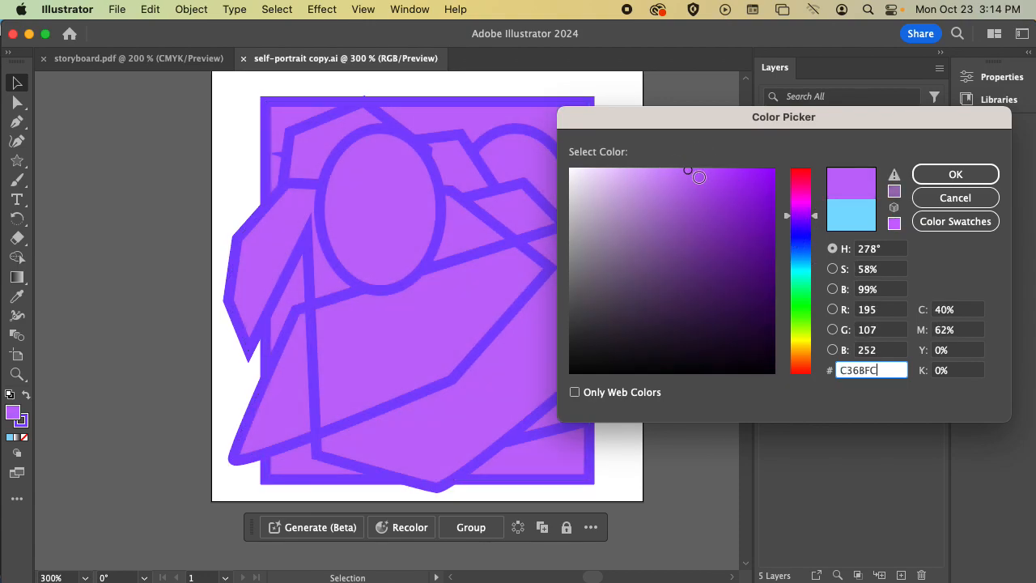
pyautogui.click(949, 173)
pyautogui.press('super+s')
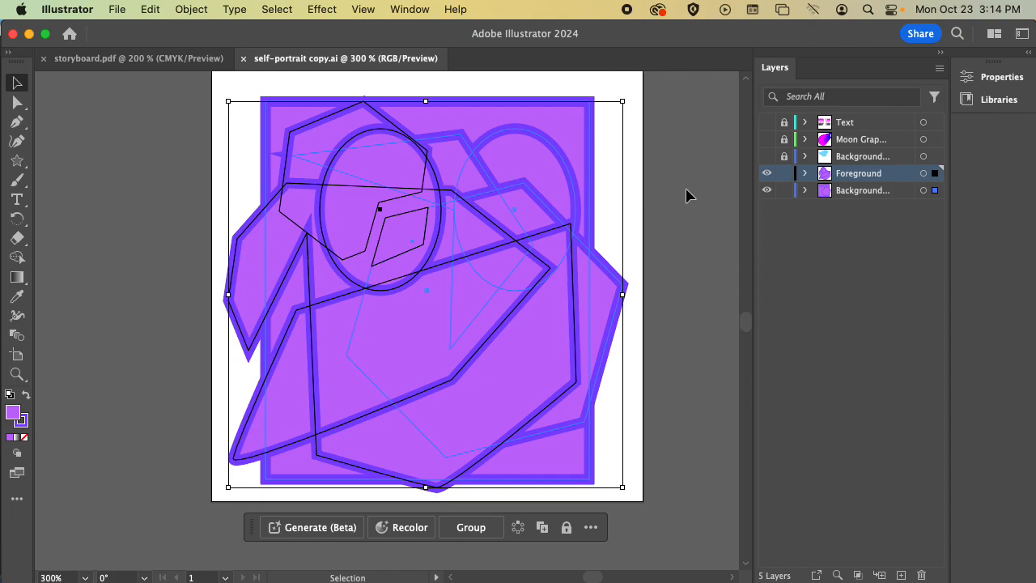
# - Switch back to After Effects, check the recoloured artwork at several times in main, and save the project
pyautogui.press('super+Tab')
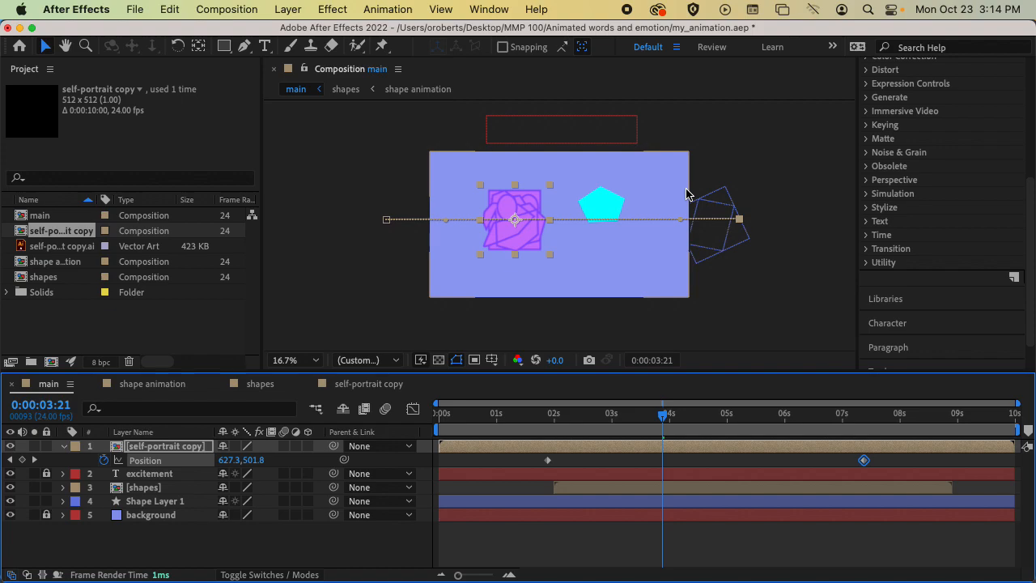
pyautogui.press('.')
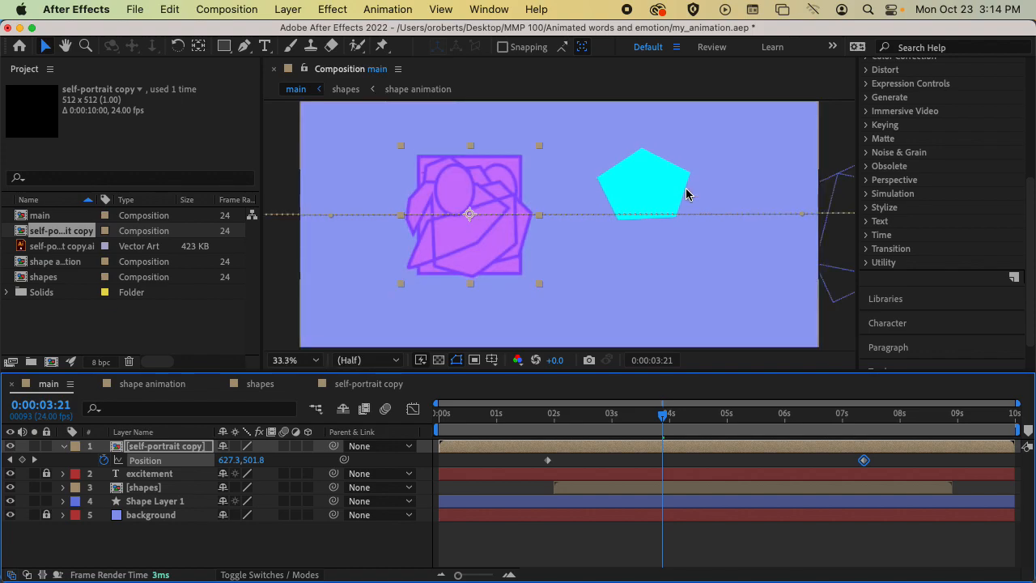
pyautogui.press(',')
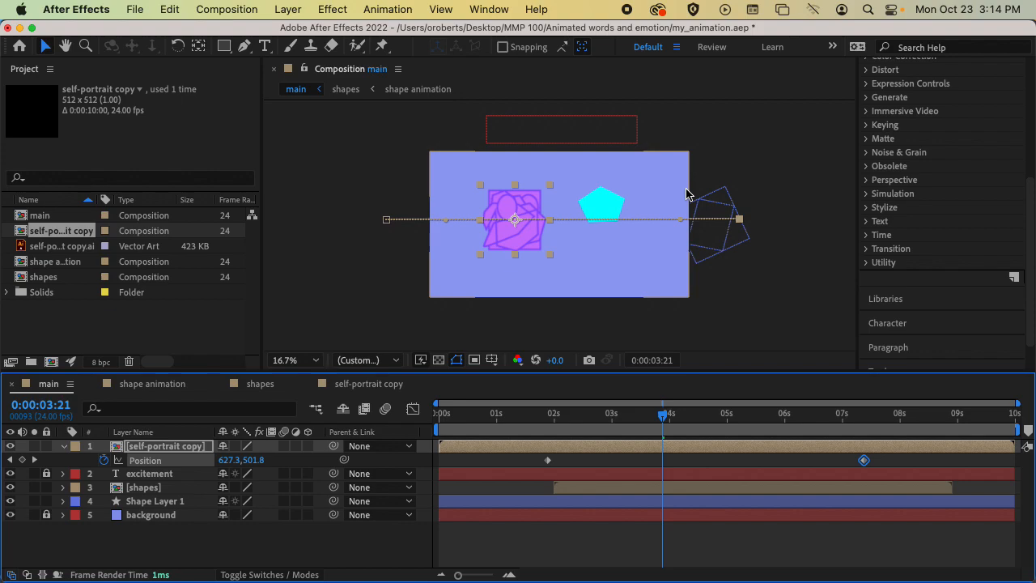
pyautogui.moveTo(660, 420); pyautogui.dragTo(597, 450)
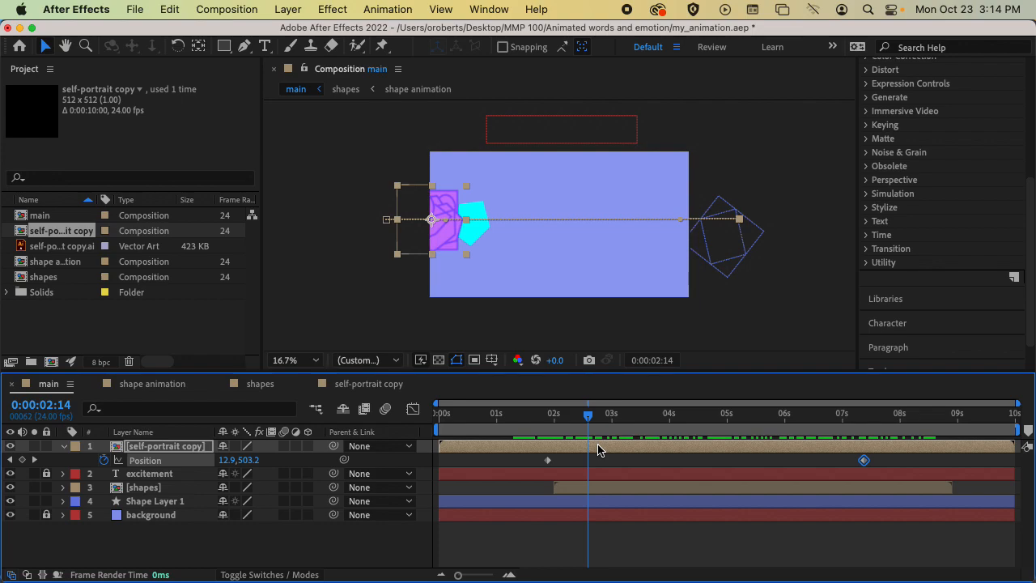
pyautogui.press('super+s')
pyautogui.moveTo(580, 426); pyautogui.dragTo(715, 423)
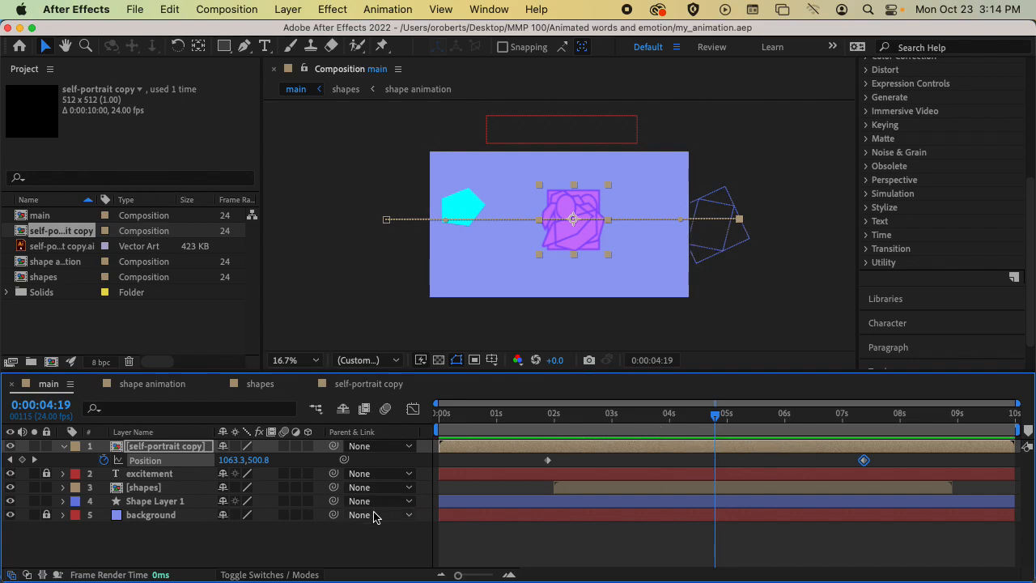
# - Collapse the self-portrait copy layer's animated properties in the main timeline
pyautogui.click(254, 557)
pyautogui.click(191, 454)
pyautogui.press('u')
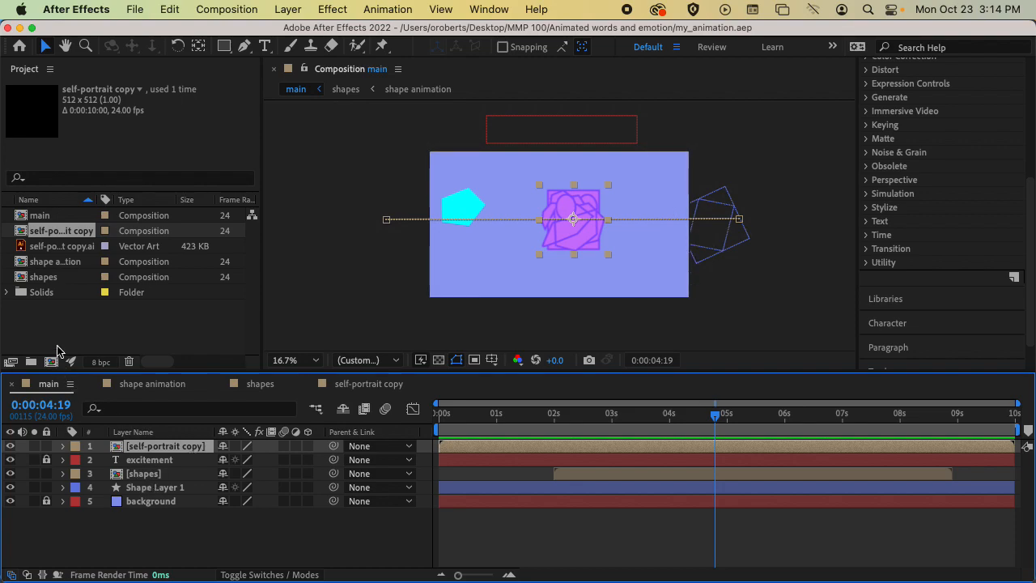
# - Import self-portrait copy.ai into the project again, this time as a Composition
pyautogui.click(81, 341)
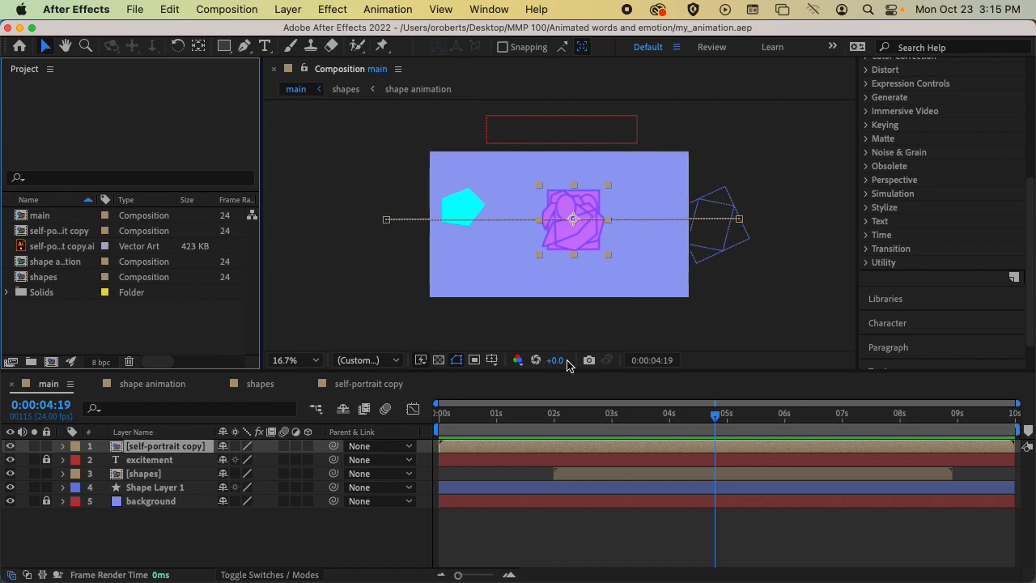
pyautogui.moveTo(623, 421); pyautogui.dragTo(556, 423)
pyautogui.click(132, 9)
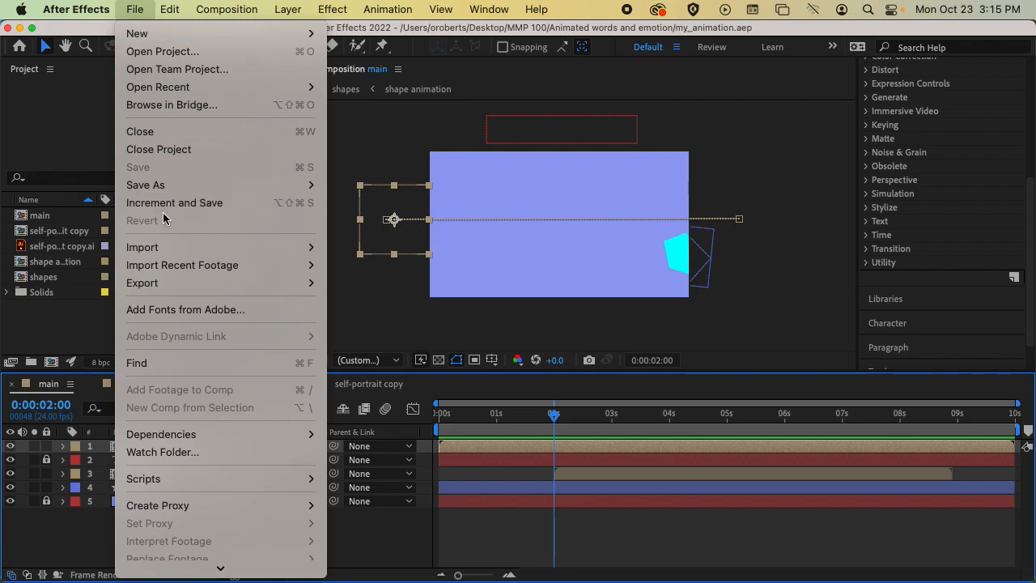
pyautogui.moveTo(209, 263)
pyautogui.click(375, 248)
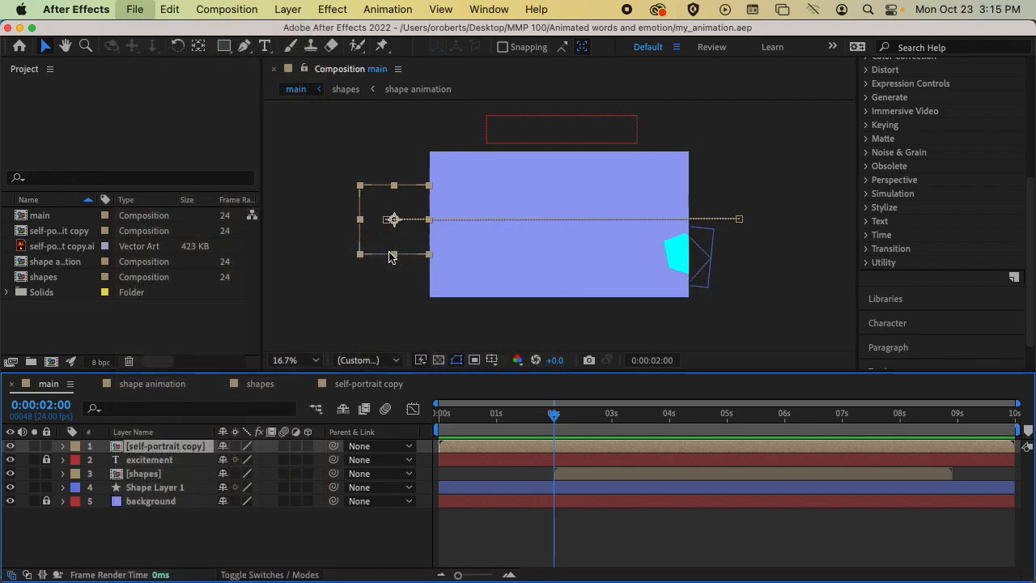
pyautogui.click(390, 130)
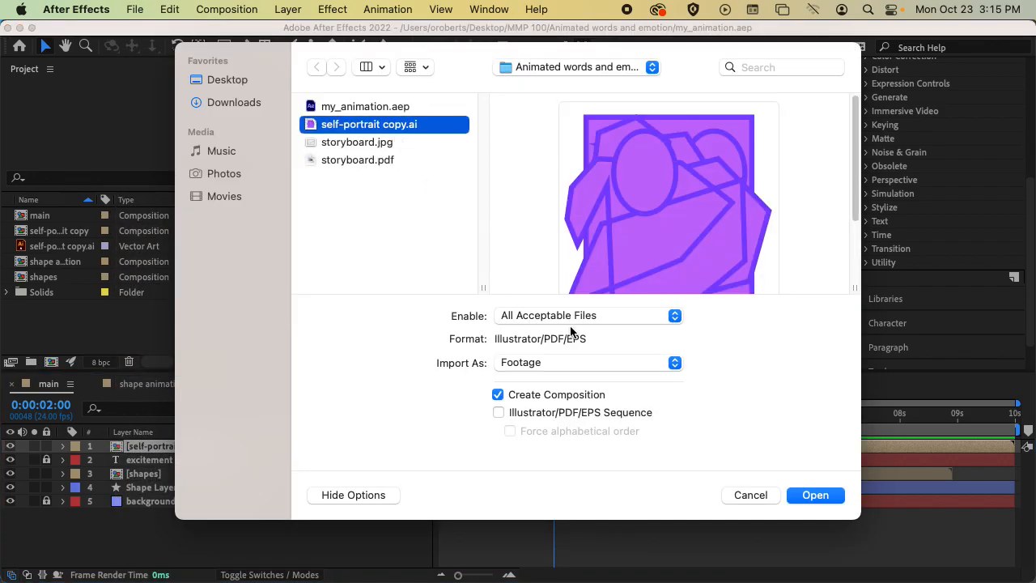
pyautogui.click(557, 365)
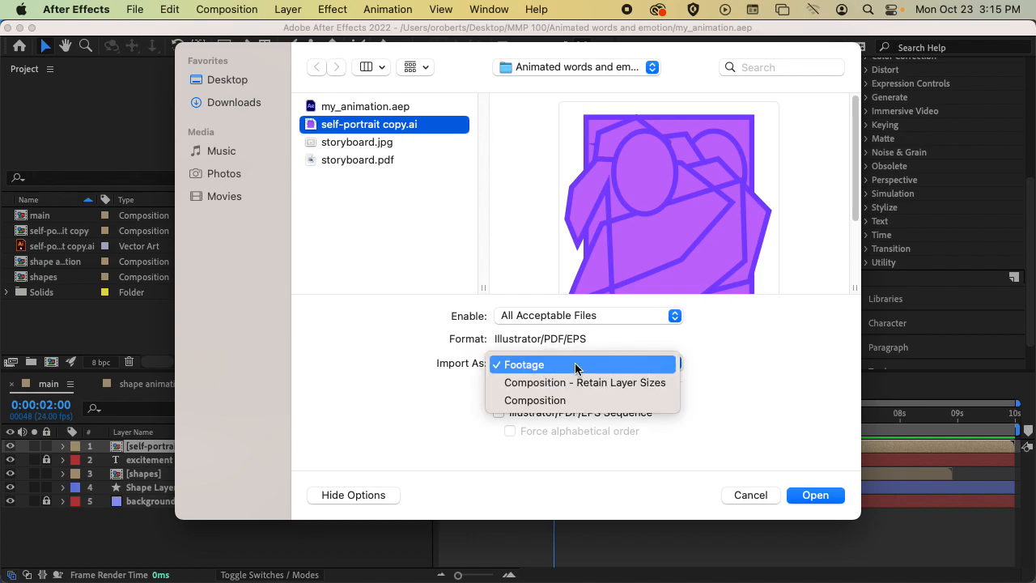
pyautogui.click(569, 400)
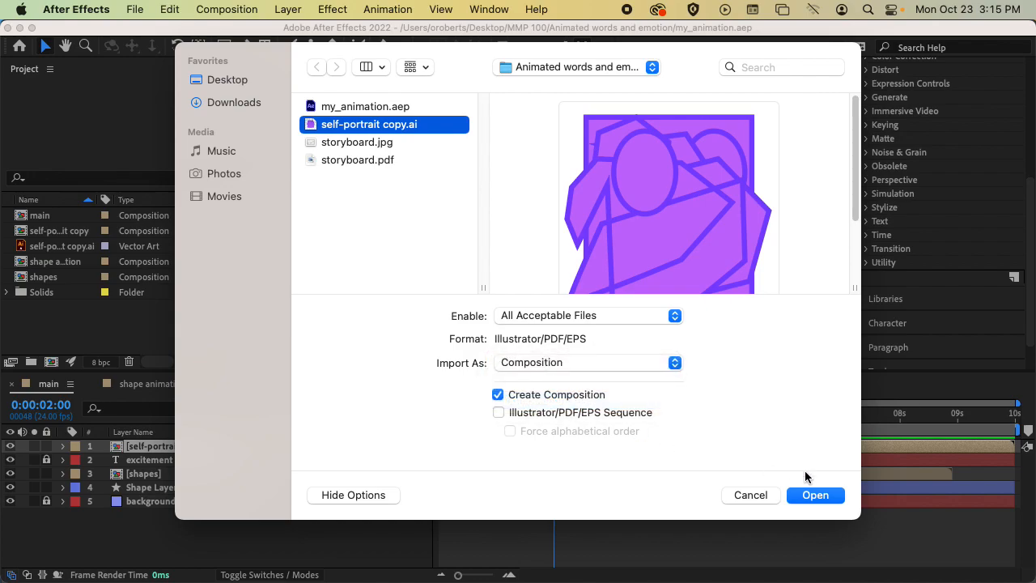
pyautogui.click(811, 493)
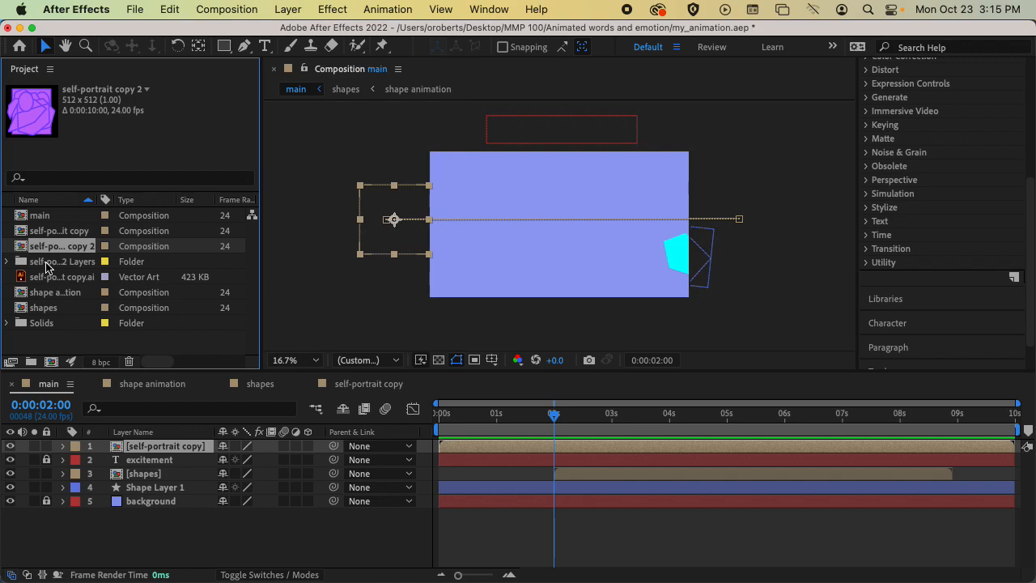
# - Open the self-portrait copy 2 composition and examine its separate layers, toggling the visibility of Text and Moon Graphic
pyautogui.doubleClick(28, 247)
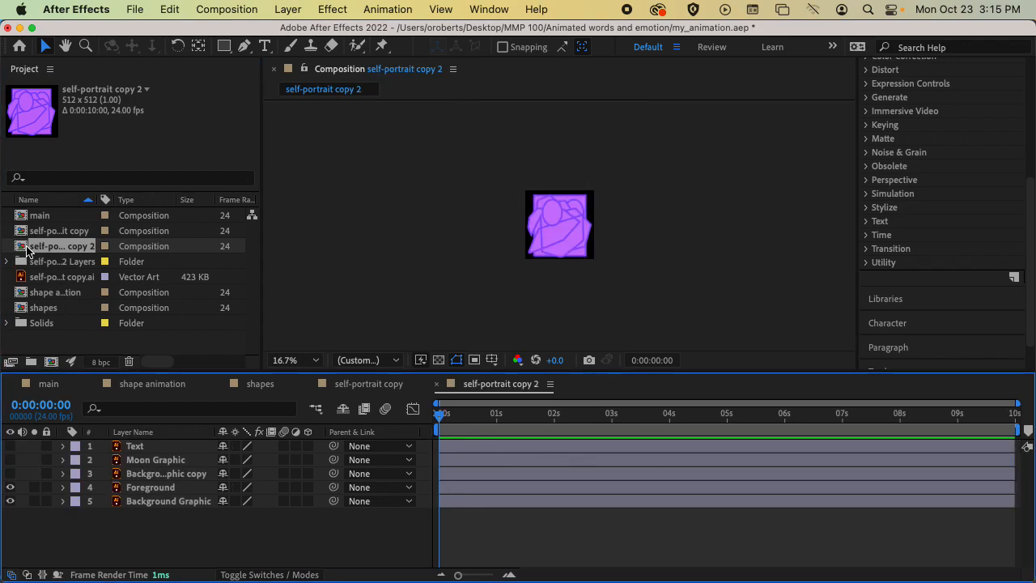
pyautogui.click(160, 448)
pyautogui.click(159, 460)
pyautogui.click(160, 474)
pyautogui.click(161, 487)
pyautogui.click(162, 502)
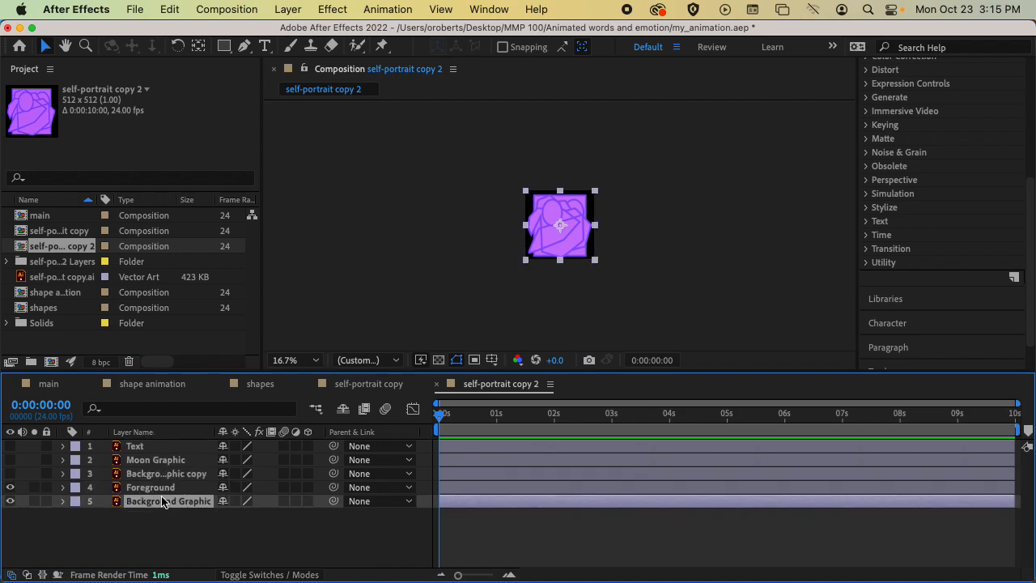
pyautogui.click(11, 447)
pyautogui.click(10, 447)
pyautogui.click(11, 461)
pyautogui.click(10, 461)
pyautogui.moveTo(442, 415); pyautogui.dragTo(543, 416)
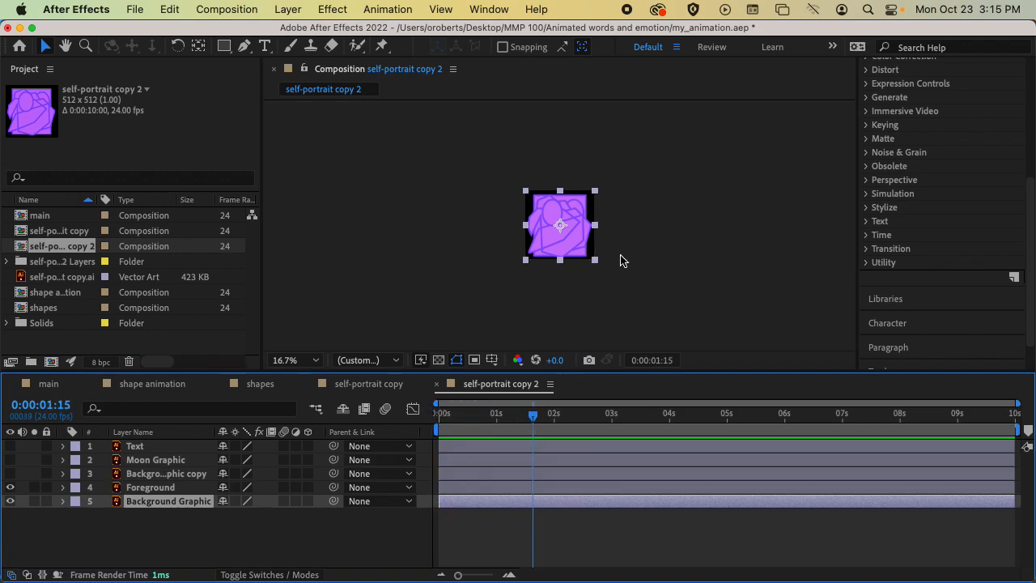
# - Animate the Background Graphic layer's position with keyframes at the start, near one second, and at 0:00:02:00 at about 352, 256
pyautogui.press('.')
pyautogui.click(154, 525)
pyautogui.click(160, 507)
pyautogui.press('p')
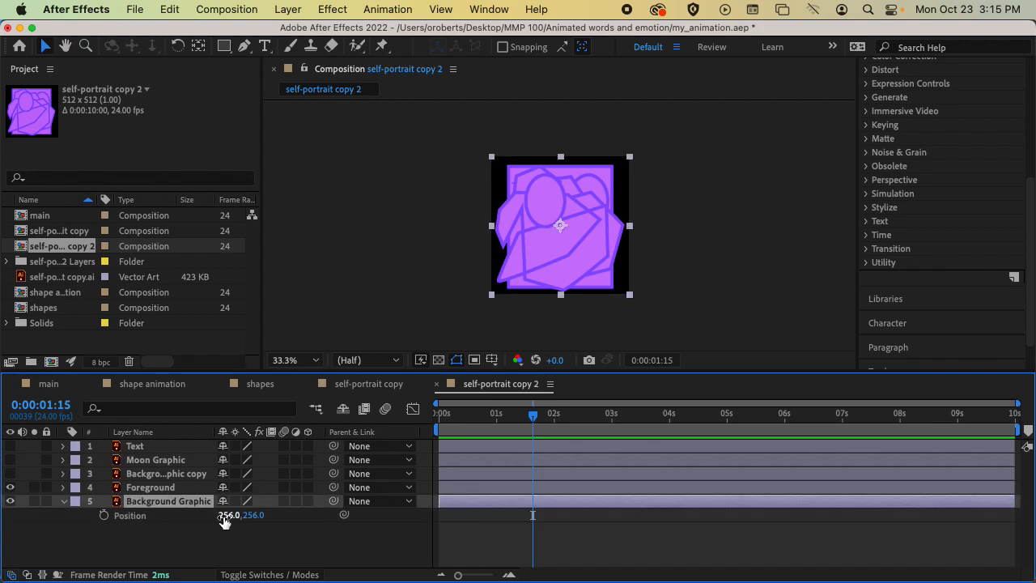
pyautogui.moveTo(527, 420); pyautogui.dragTo(493, 414)
pyautogui.click(104, 515)
pyautogui.moveTo(589, 275); pyautogui.dragTo(561, 280)
pyautogui.moveTo(492, 415); pyautogui.dragTo(554, 419)
pyautogui.moveTo(571, 270); pyautogui.dragTo(620, 271)
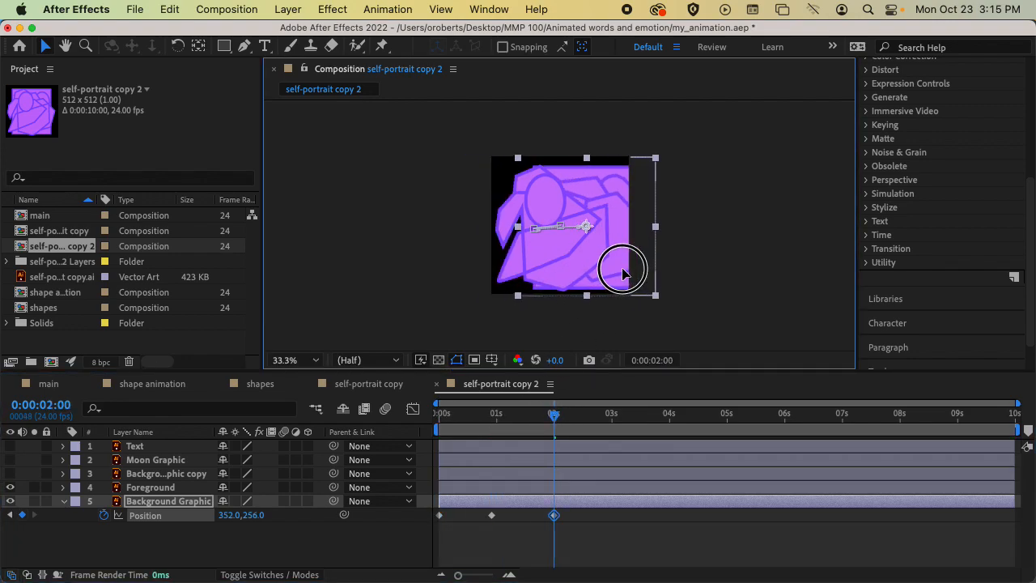
# - Add Background Graphic position keyframes about every second up to 0:00:07:01, the last at about 337, 199, and preview the motion
pyautogui.moveTo(554, 415); pyautogui.dragTo(626, 417)
pyautogui.moveTo(613, 280); pyautogui.dragTo(554, 264)
pyautogui.moveTo(626, 418); pyautogui.dragTo(668, 415)
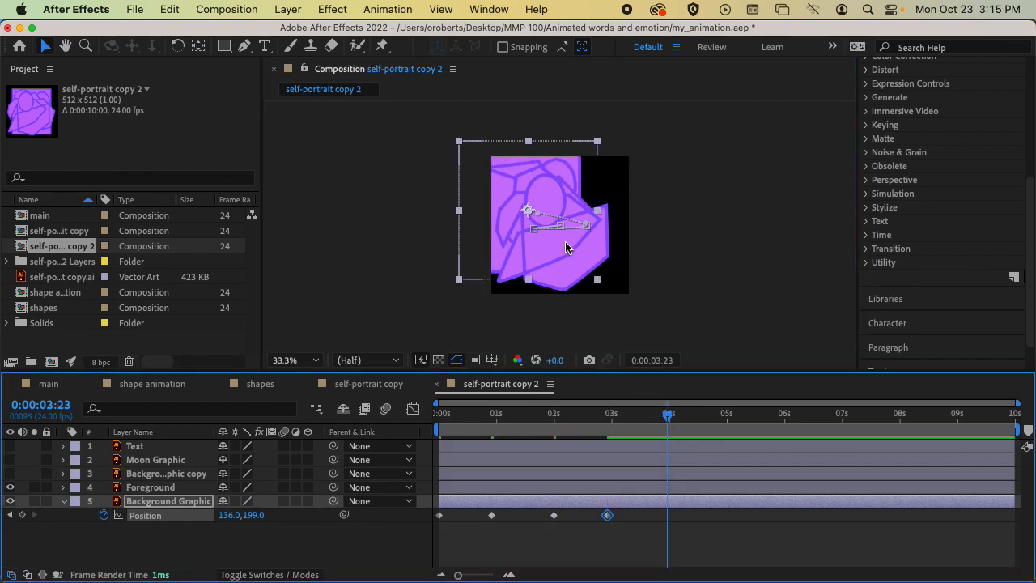
pyautogui.moveTo(546, 175); pyautogui.dragTo(595, 208)
pyautogui.moveTo(668, 415); pyautogui.dragTo(727, 416)
pyautogui.moveTo(613, 222); pyautogui.dragTo(619, 190)
pyautogui.moveTo(763, 416); pyautogui.dragTo(782, 416)
pyautogui.moveTo(571, 202); pyautogui.dragTo(534, 239)
pyautogui.moveTo(779, 416); pyautogui.dragTo(844, 416)
pyautogui.moveTo(583, 250); pyautogui.dragTo(629, 251)
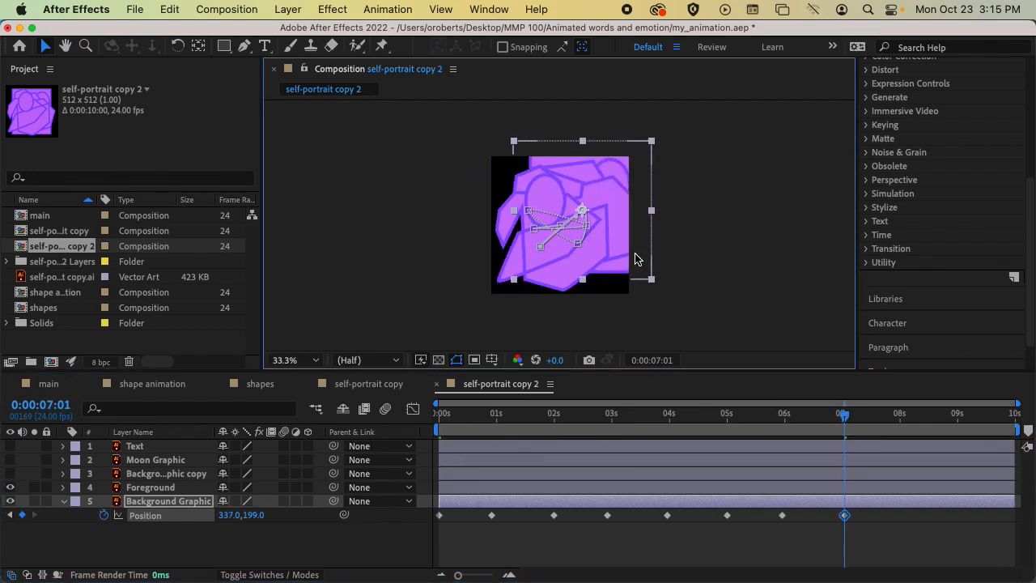
pyautogui.moveTo(465, 418); pyautogui.dragTo(437, 419)
pyautogui.press('space')
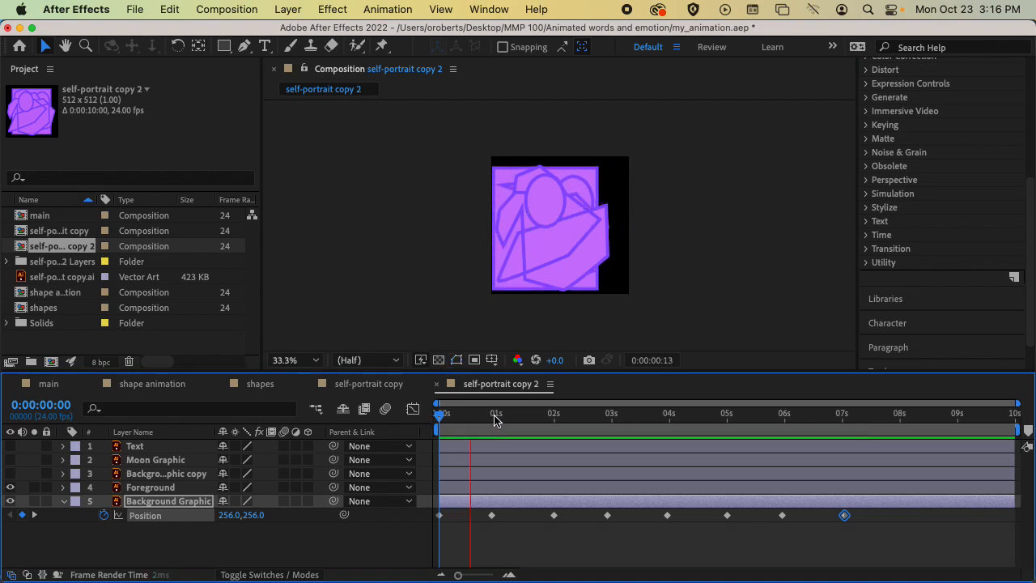
# - Move the Background Graphic's position keyframes closer together so they all fall within the first three seconds, and preview the faster motion
pyautogui.moveTo(885, 511); pyautogui.dragTo(426, 524)
pyautogui.click(498, 516)
pyautogui.click(485, 516)
pyautogui.moveTo(491, 517); pyautogui.dragTo(459, 519)
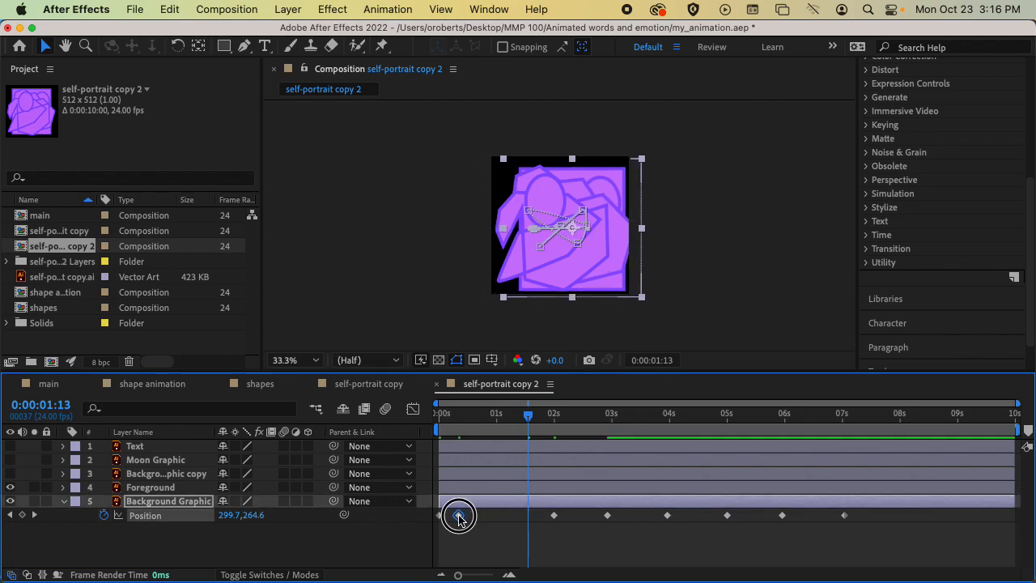
pyautogui.moveTo(553, 516); pyautogui.dragTo(474, 515)
pyautogui.click(608, 516)
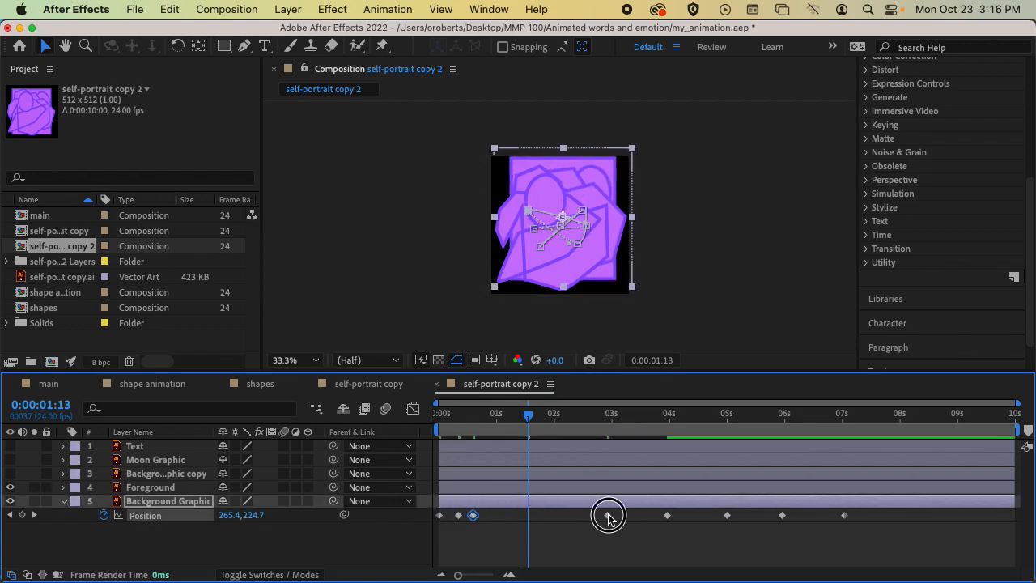
pyautogui.moveTo(609, 515); pyautogui.dragTo(493, 516)
pyautogui.moveTo(668, 516); pyautogui.dragTo(516, 516)
pyautogui.moveTo(727, 516); pyautogui.dragTo(540, 516)
pyautogui.moveTo(783, 516); pyautogui.dragTo(564, 516)
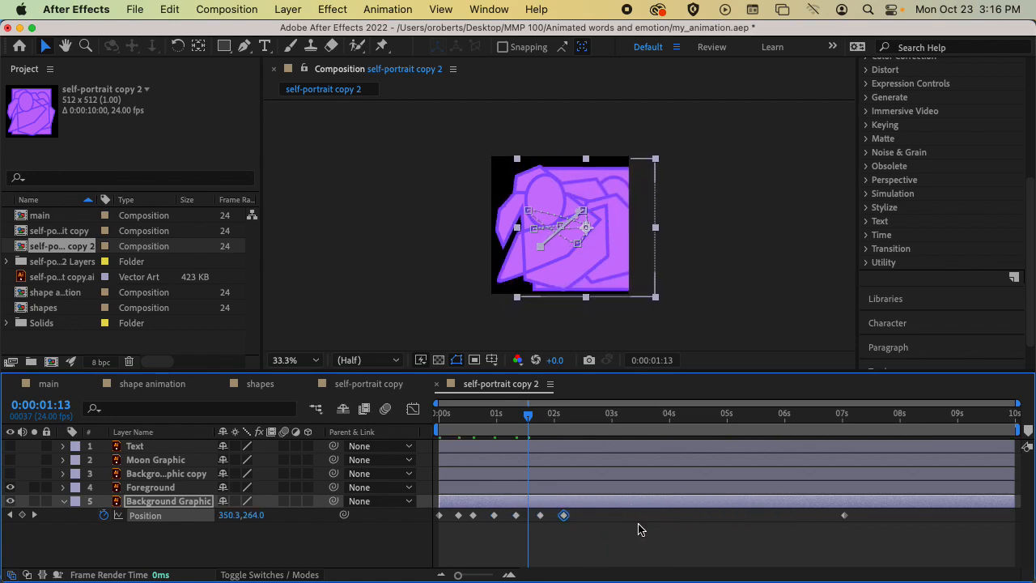
pyautogui.moveTo(845, 515); pyautogui.dragTo(592, 515)
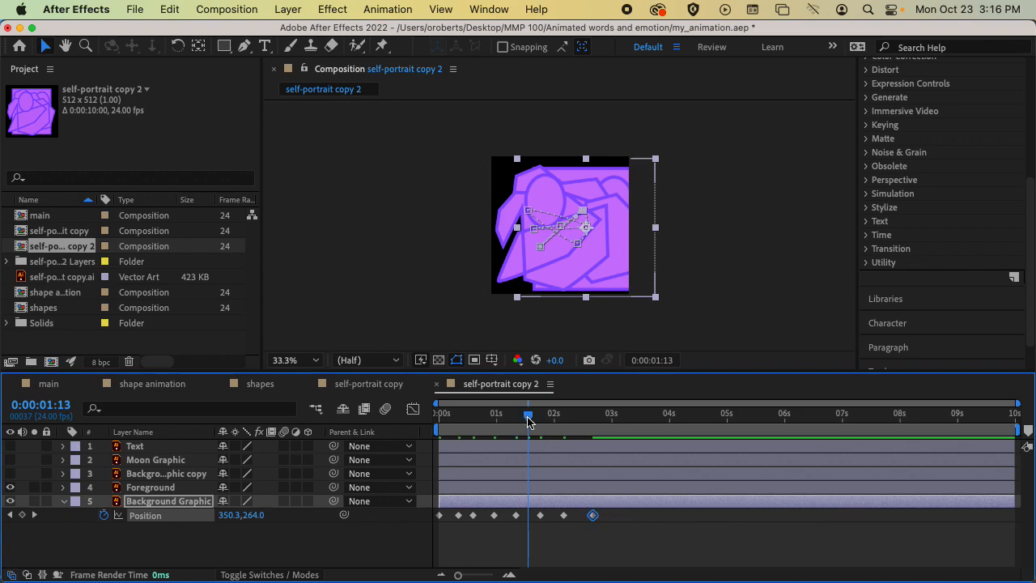
pyautogui.moveTo(528, 420); pyautogui.dragTo(438, 415)
pyautogui.press('space')
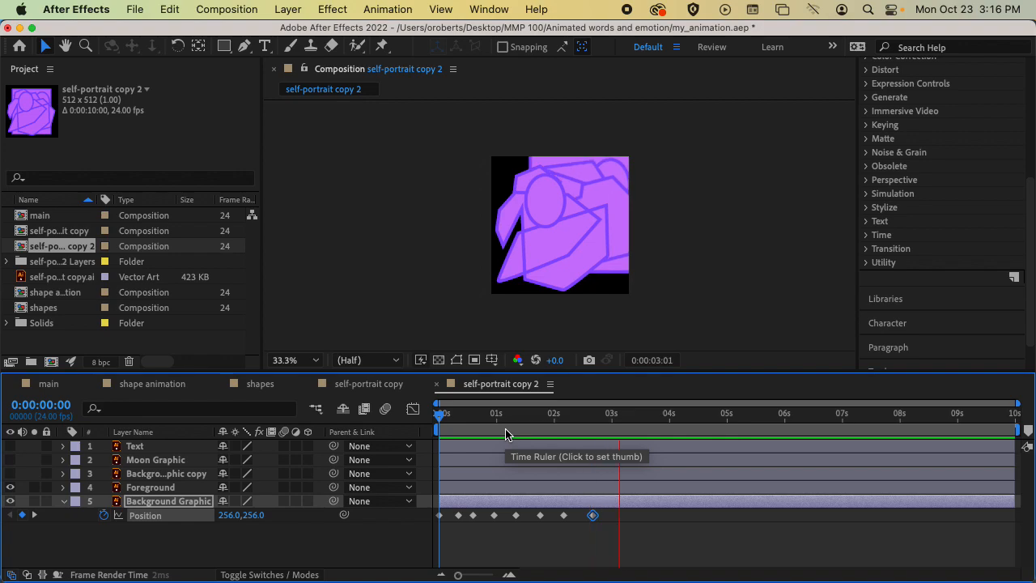
# - Trim self-portrait copy 2 to a work area ending at 0:00:02:17, save the project, and collapse the Background Graphic layer
pyautogui.moveTo(640, 427); pyautogui.dragTo(596, 418)
pyautogui.moveTo(1016, 433); pyautogui.dragTo(599, 430)
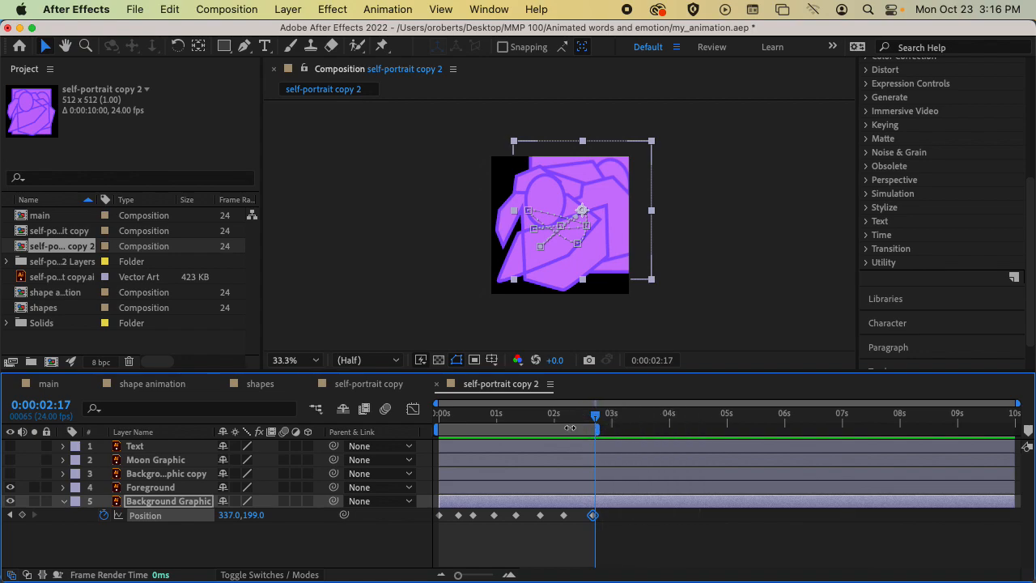
pyautogui.rightClick(571, 427)
pyautogui.click(620, 476)
pyautogui.press('super+s')
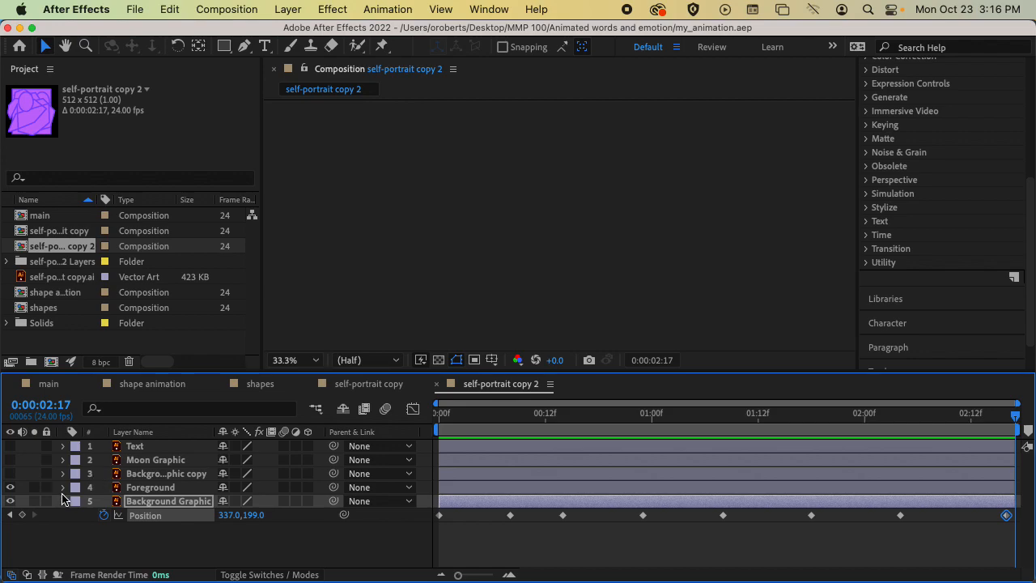
pyautogui.click(63, 500)
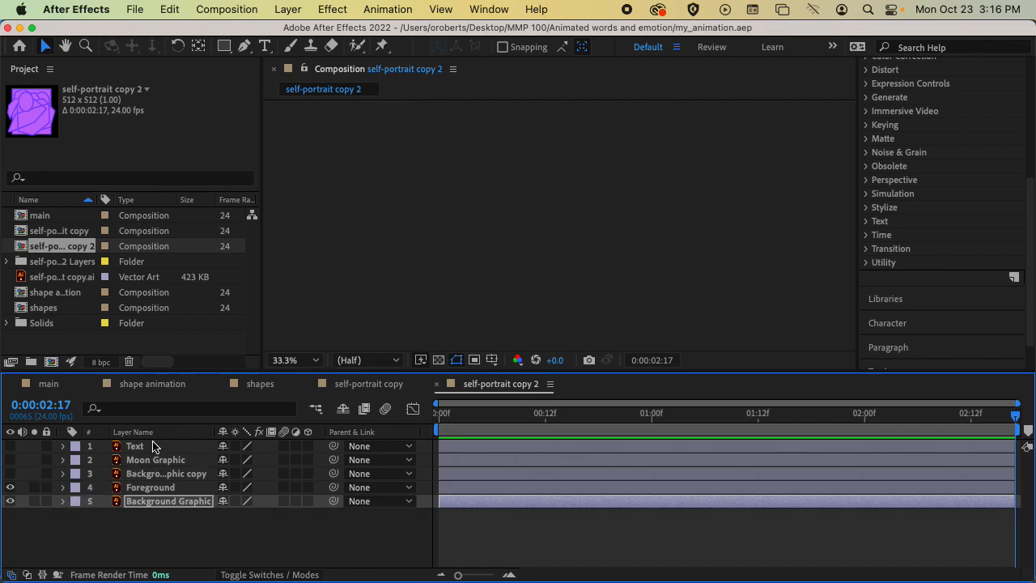
# - Add the self-portrait copy 2 composition to main as its top layer, shifted to start shortly before two seconds
pyautogui.doubleClick(41, 215)
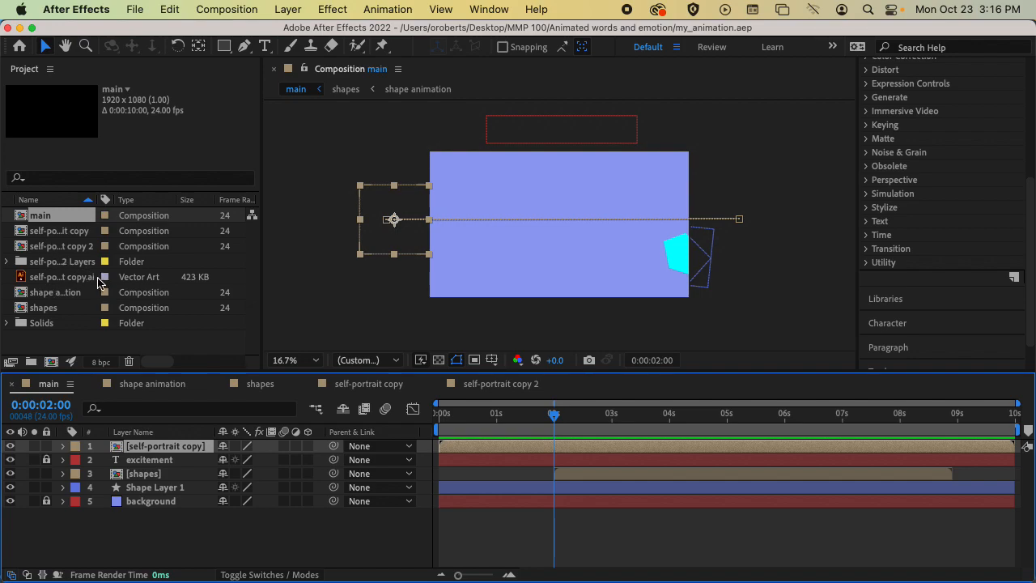
pyautogui.moveTo(102, 200); pyautogui.dragTo(113, 200)
pyautogui.moveTo(136, 201); pyautogui.dragTo(154, 201)
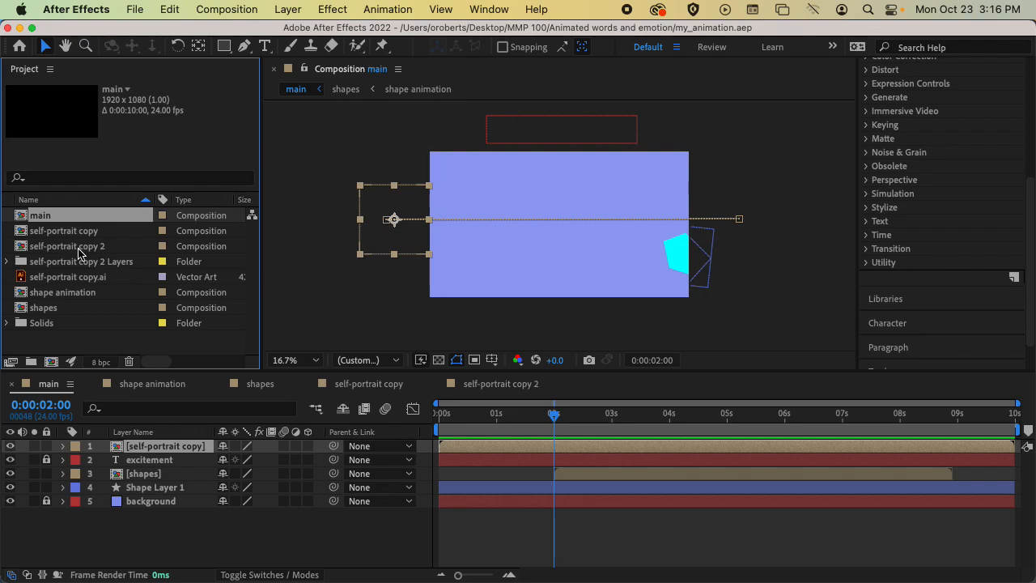
pyautogui.moveTo(51, 251); pyautogui.dragTo(158, 446)
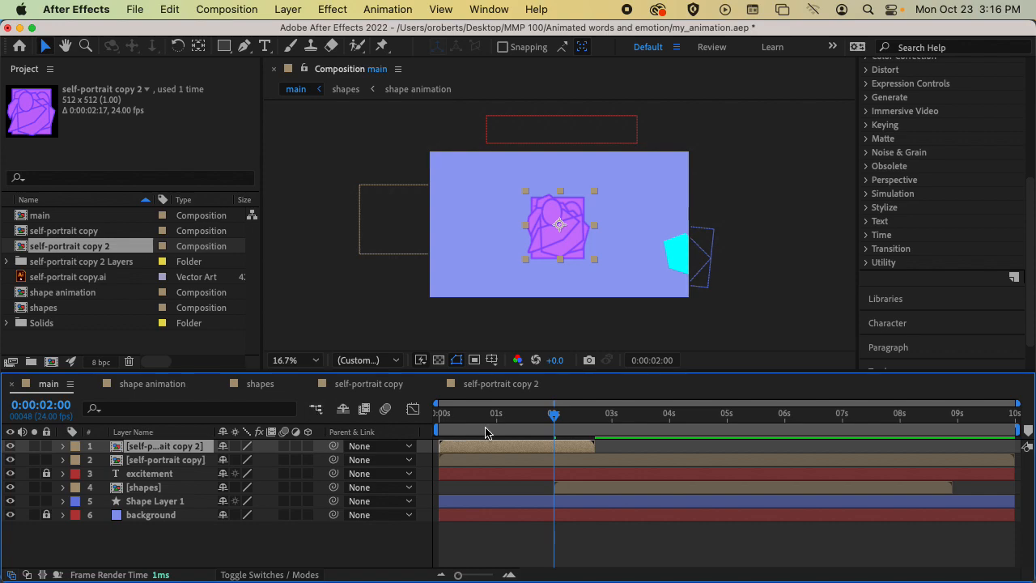
pyautogui.moveTo(506, 448); pyautogui.dragTo(603, 449)
# - Animate self-portrait copy 2 across main from position -402, 354 at 0:00:01:20 to 2304, 924 at 0:00:04:06
pyautogui.moveTo(554, 416); pyautogui.dragTo(612, 417)
pyautogui.moveTo(541, 235); pyautogui.dragTo(374, 201)
pyautogui.press('p')
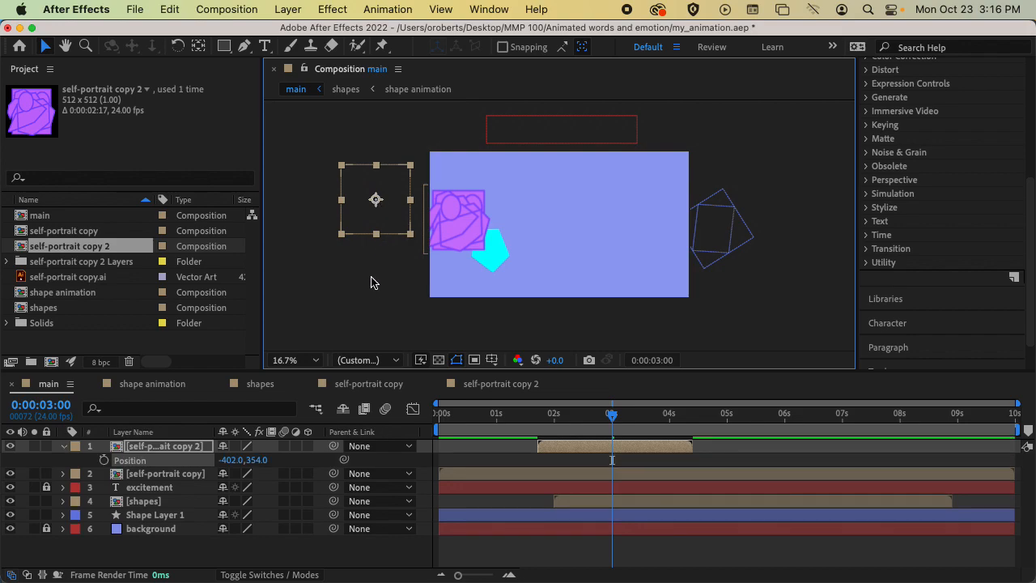
pyautogui.click(103, 460)
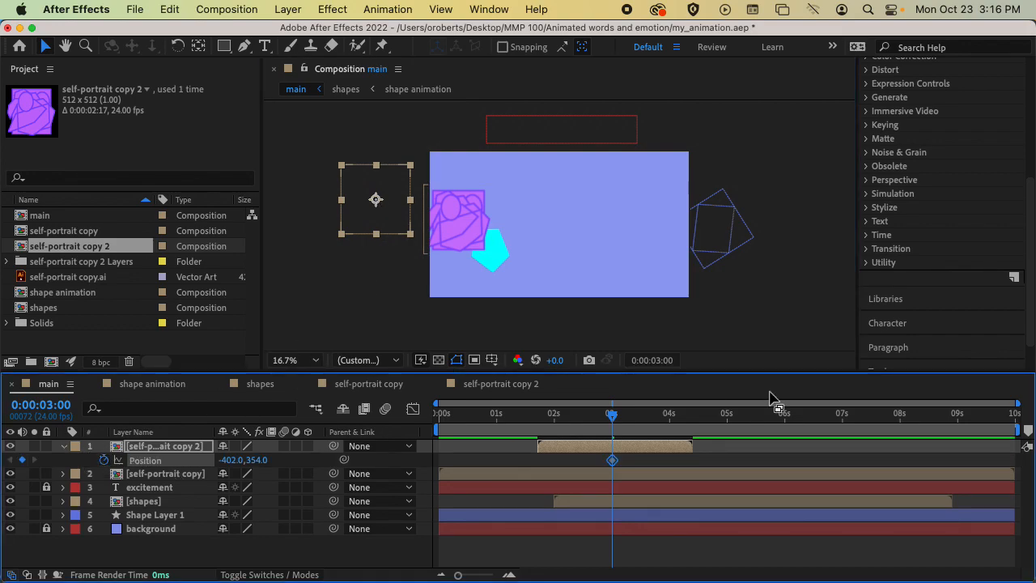
pyautogui.moveTo(612, 460); pyautogui.dragTo(545, 460)
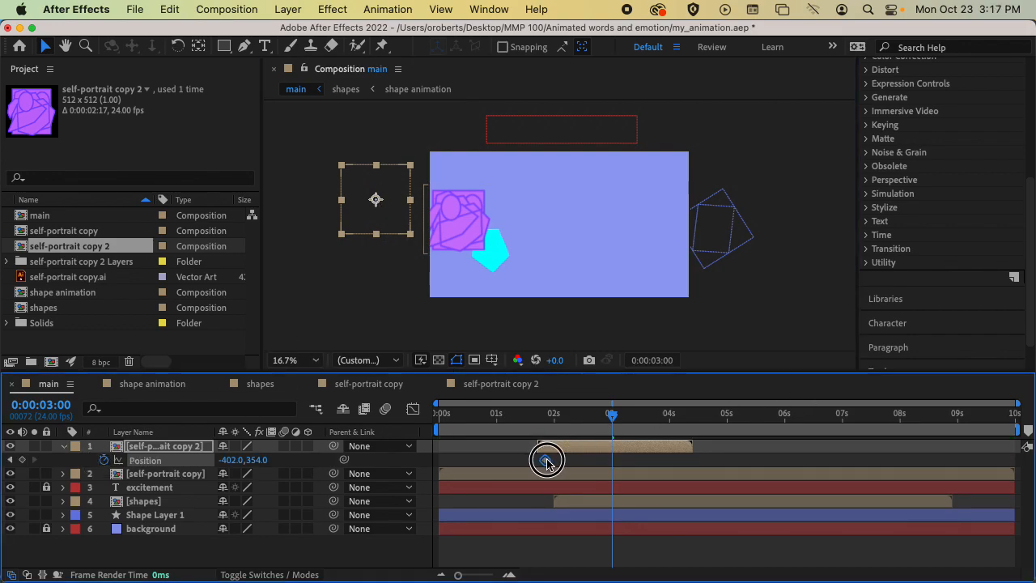
pyautogui.moveTo(615, 420); pyautogui.dragTo(684, 419)
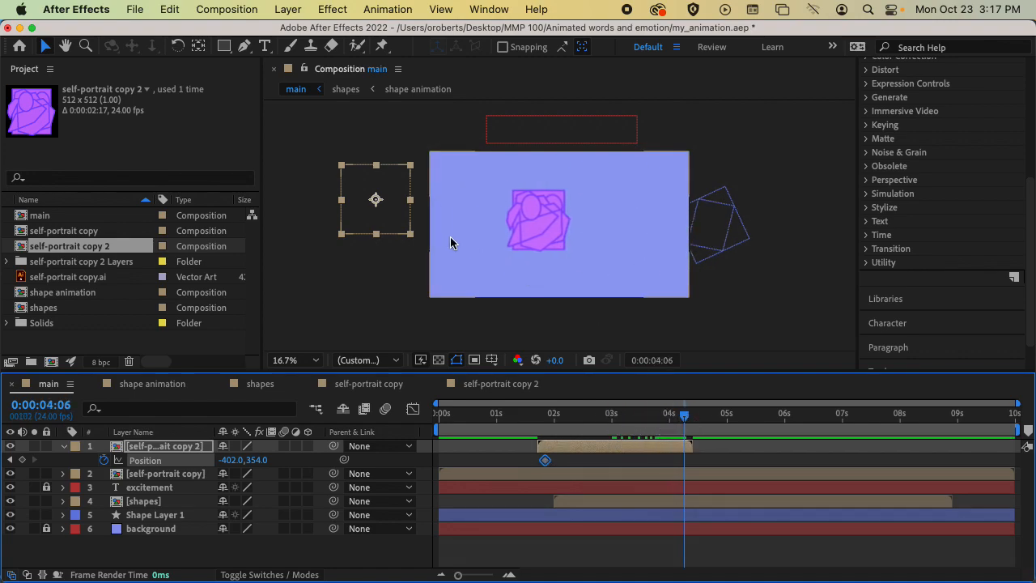
pyautogui.moveTo(378, 199); pyautogui.dragTo(740, 274)
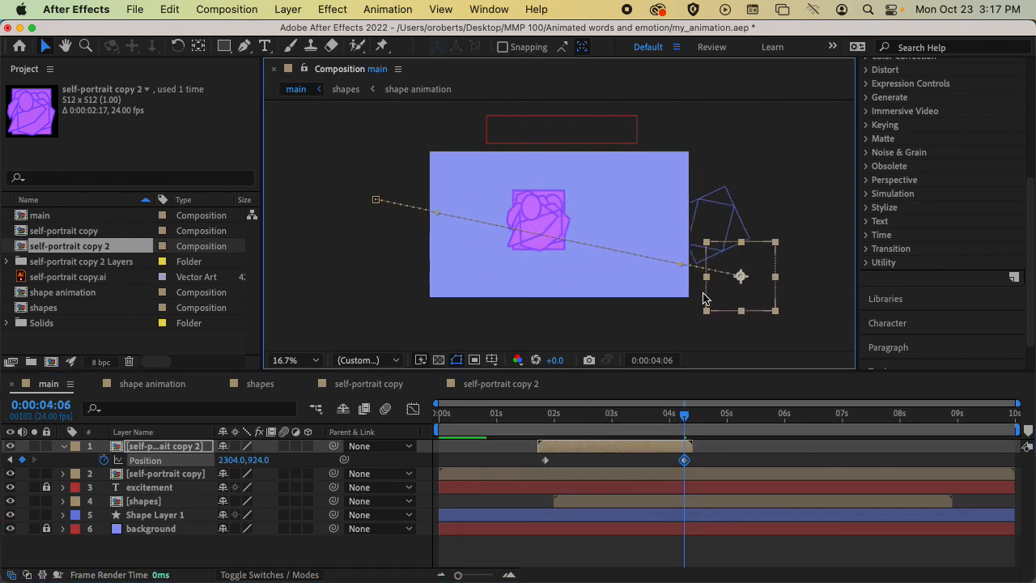
# - Preview self-portrait copy 2's movement in main from 0:00:01:20, scrub to 0:00:03:05, and save the project
pyautogui.click(554, 415)
pyautogui.moveTo(554, 418); pyautogui.dragTo(544, 418)
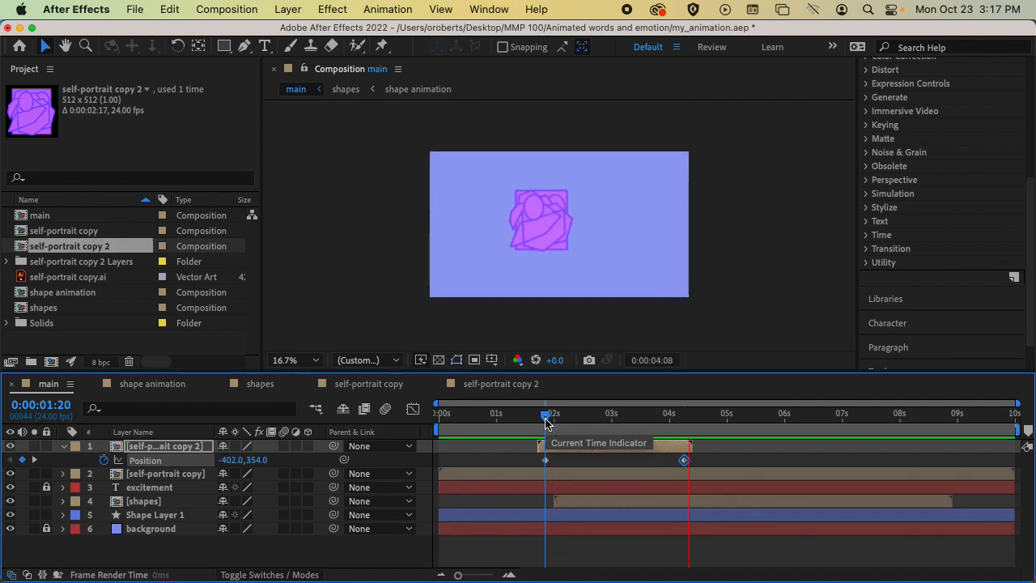
pyautogui.click(575, 416)
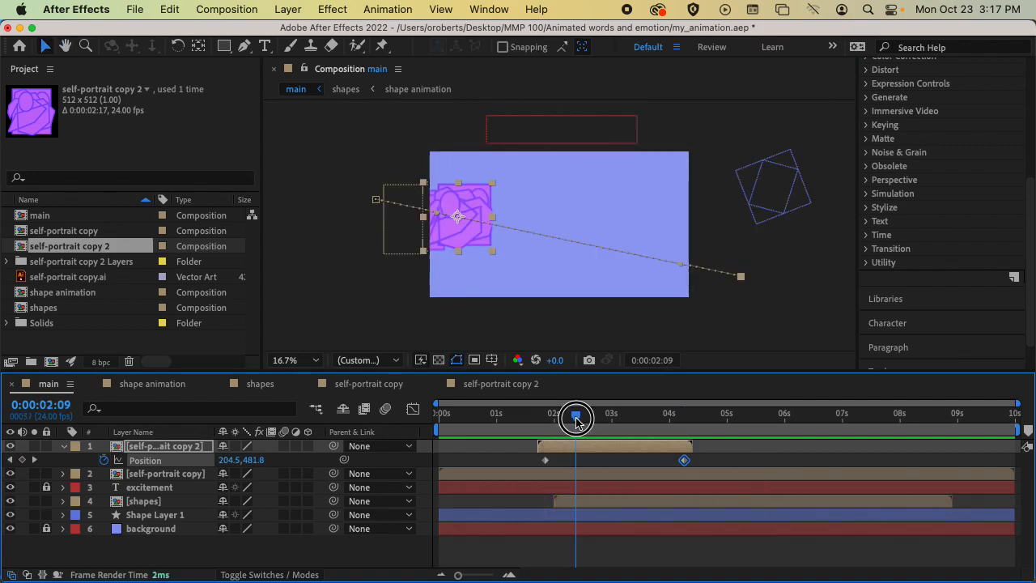
pyautogui.click(574, 417)
pyautogui.moveTo(575, 419); pyautogui.dragTo(622, 421)
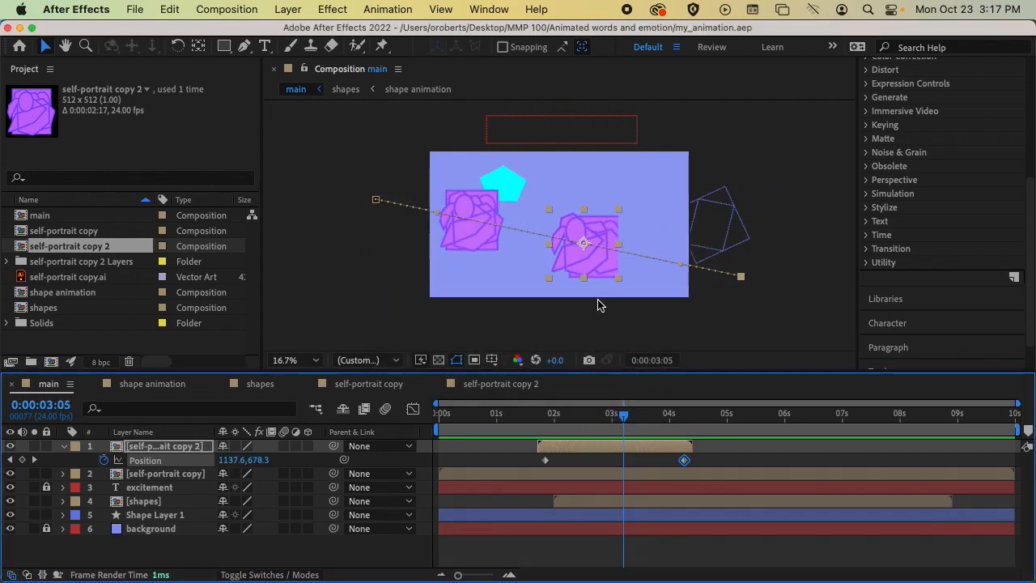
# - Switch to Illustrator, undo the purple fill change on the self-portrait artwork, and save the document
pyautogui.press('super+Tab')
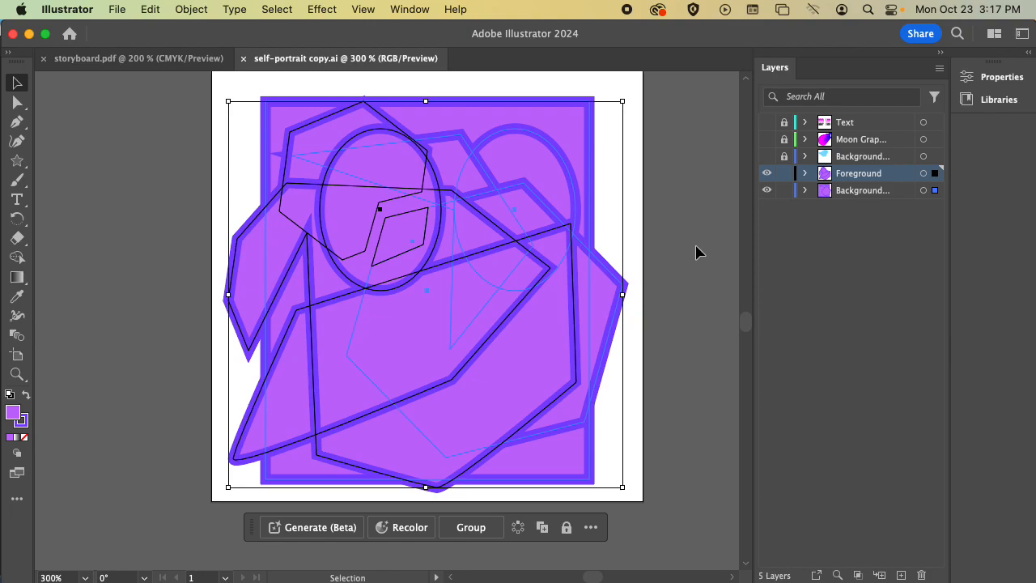
pyautogui.press('super+z')
pyautogui.press('super+s')
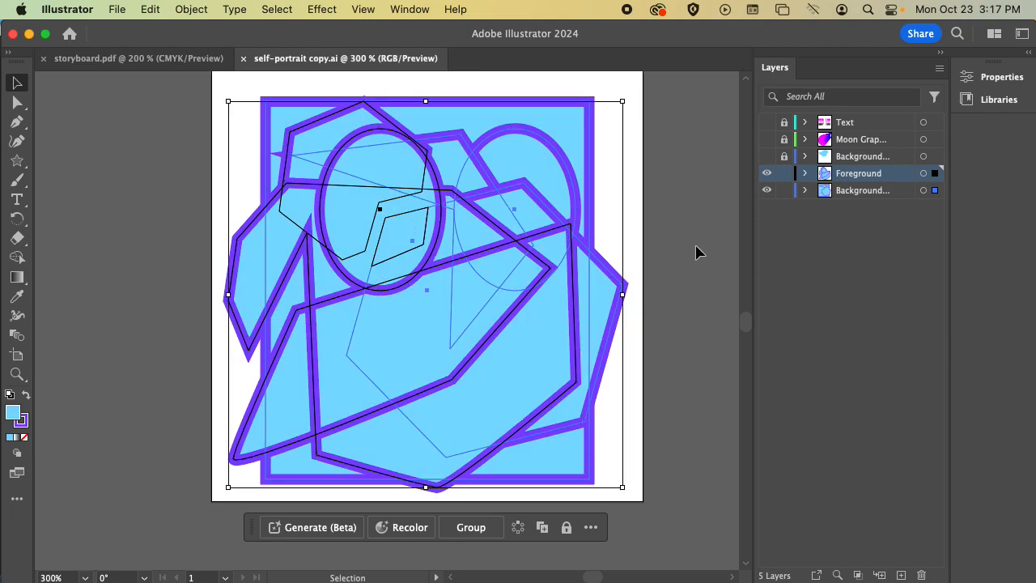
# - Switch back to After Effects, save the project with the updated artwork, and collapse the self-portrait copy 2 layer in main
pyautogui.press('super+Tab')
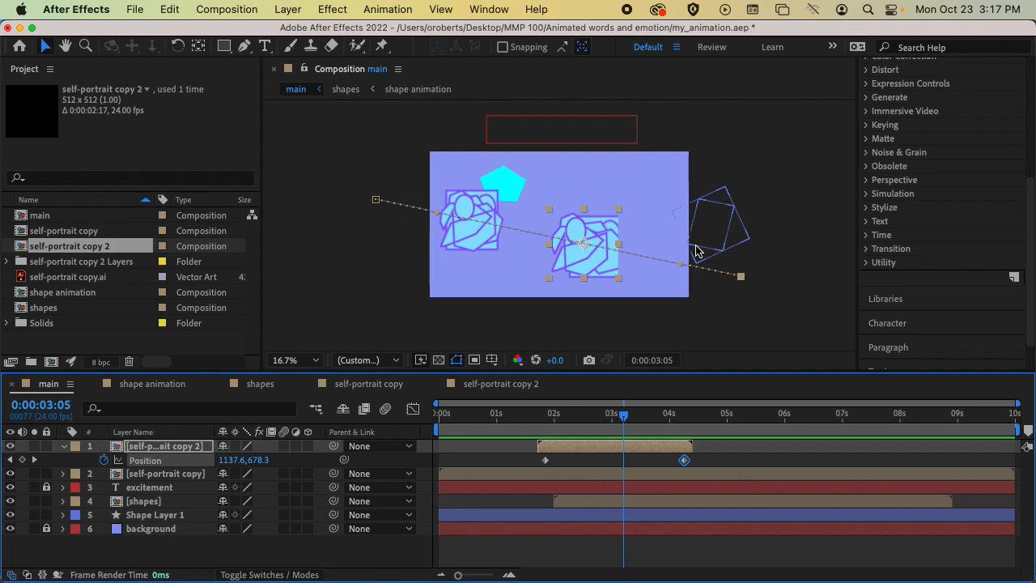
pyautogui.press('super+s')
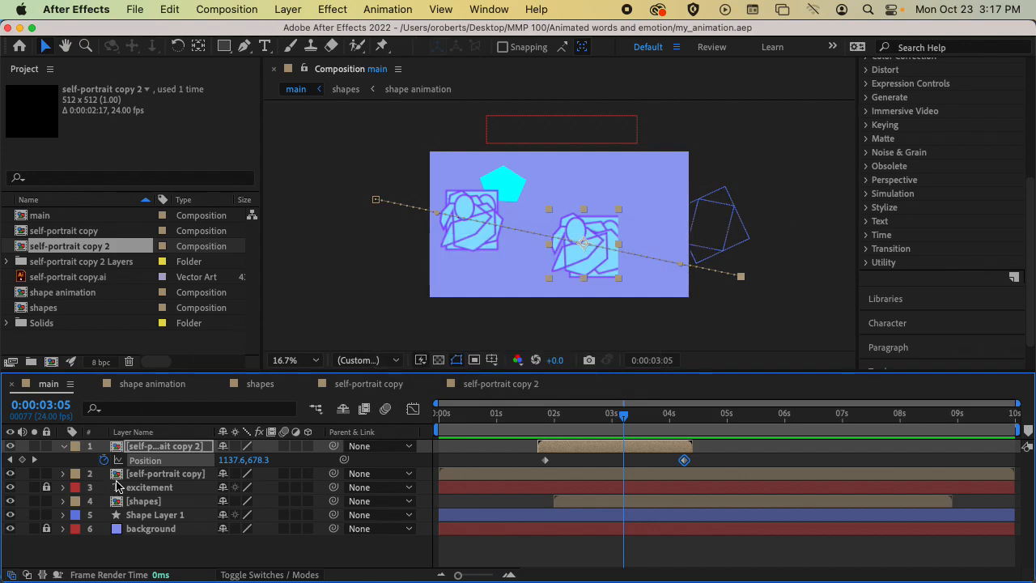
pyautogui.click(63, 446)
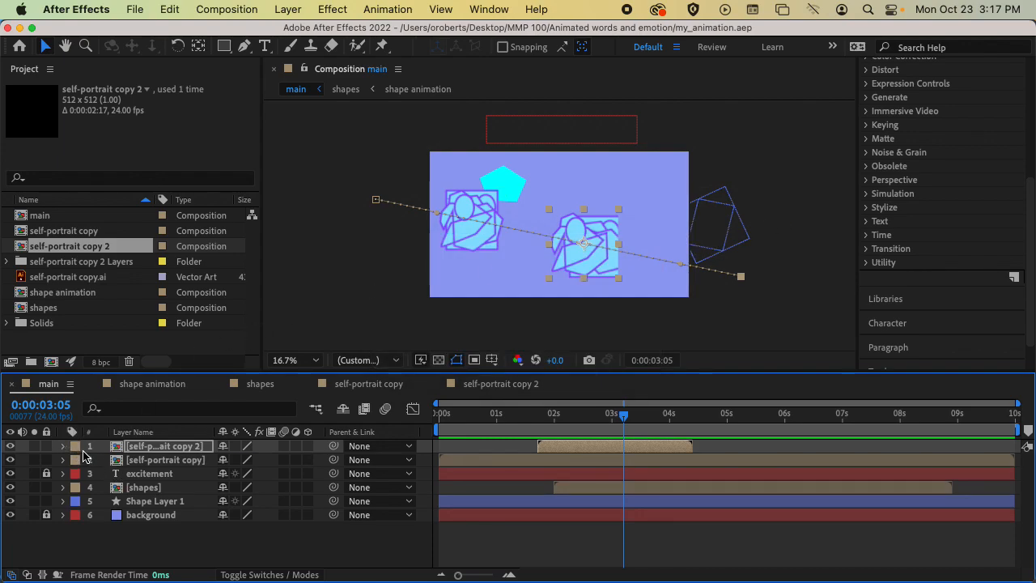